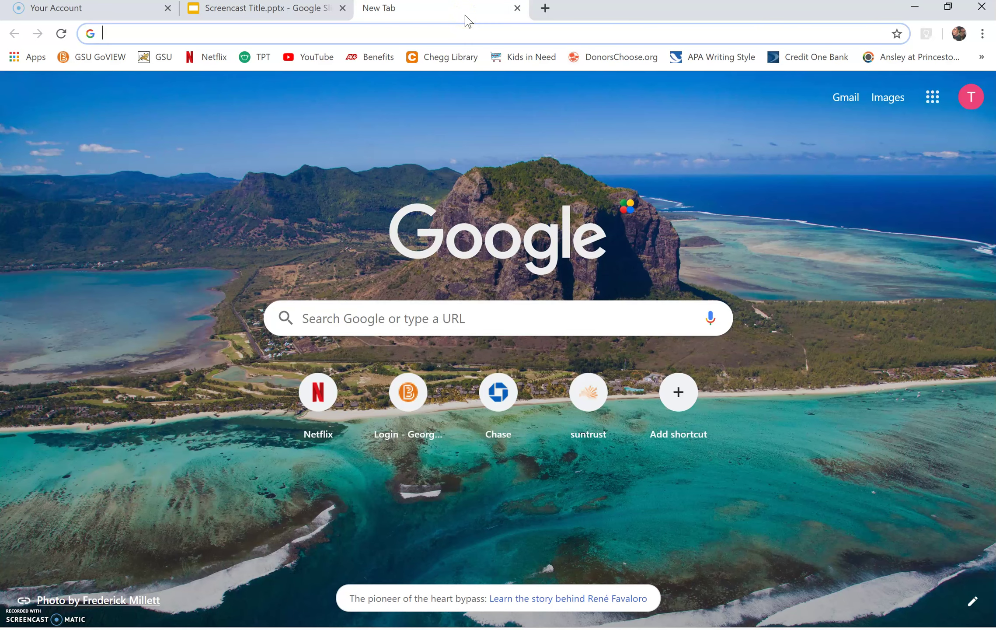
# Search 'google account', open the Google Account page, and launch Classroom from the apps grid
pyautogui.click(300, 310)
pyautogui.write('google account')
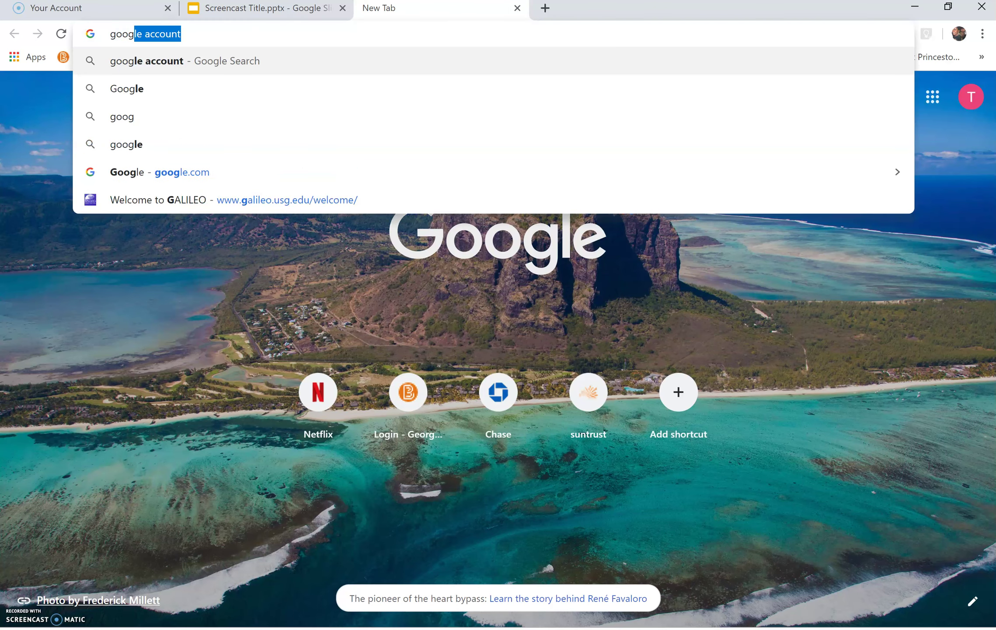
pyautogui.press('Return')
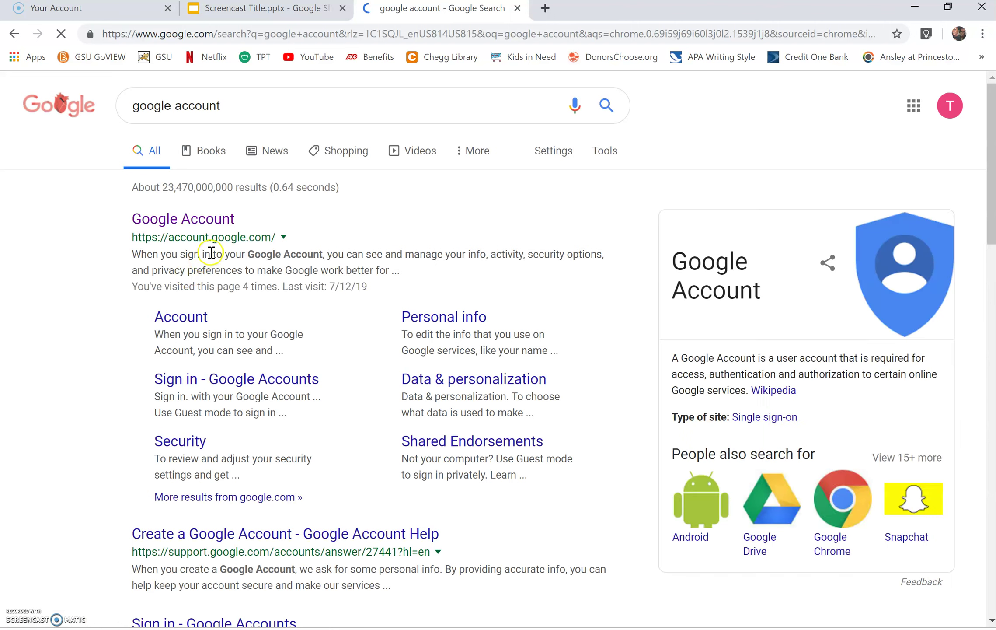
pyautogui.click(202, 227)
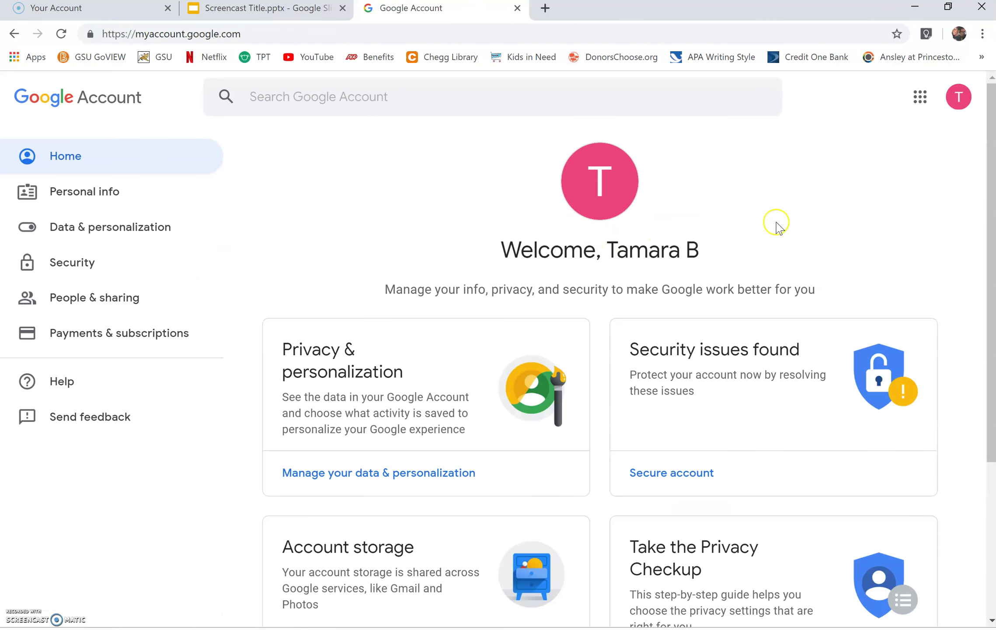
pyautogui.click(921, 97)
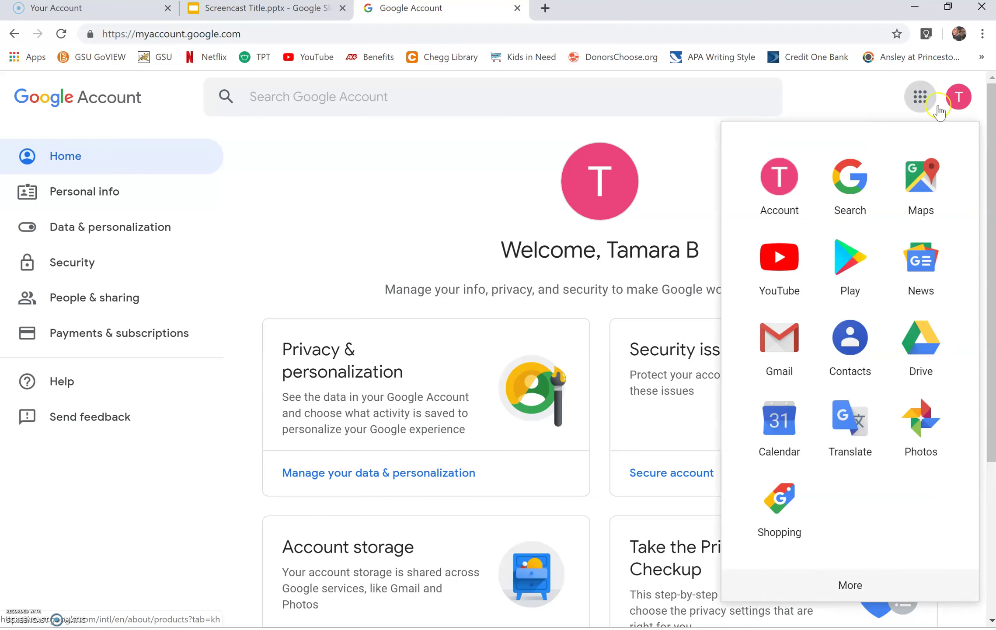
pyautogui.click(848, 586)
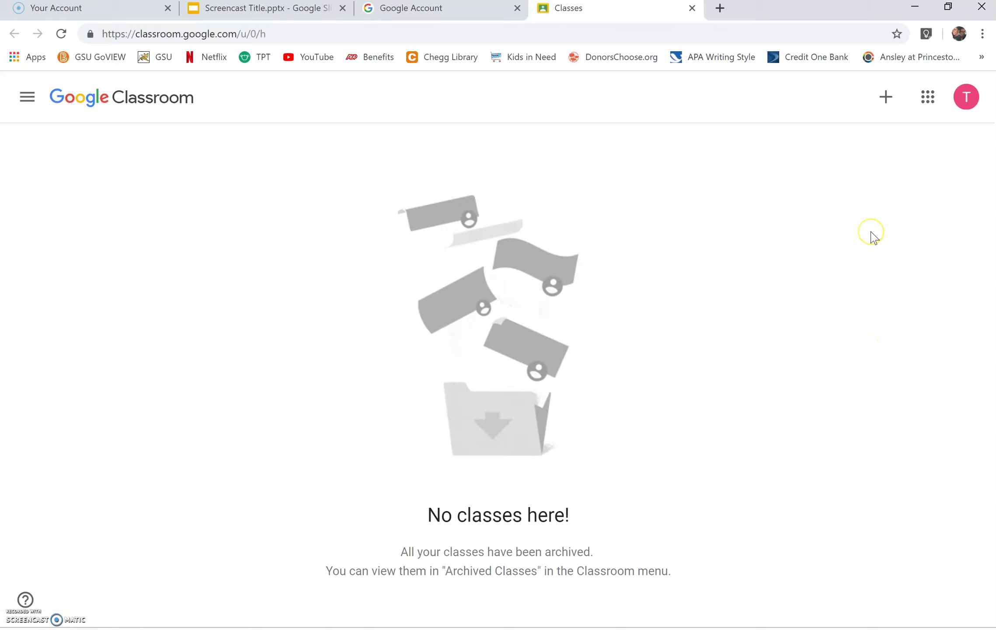
# Start creating a class and tick the acknowledgement on the school-use notice
pyautogui.click(887, 104)
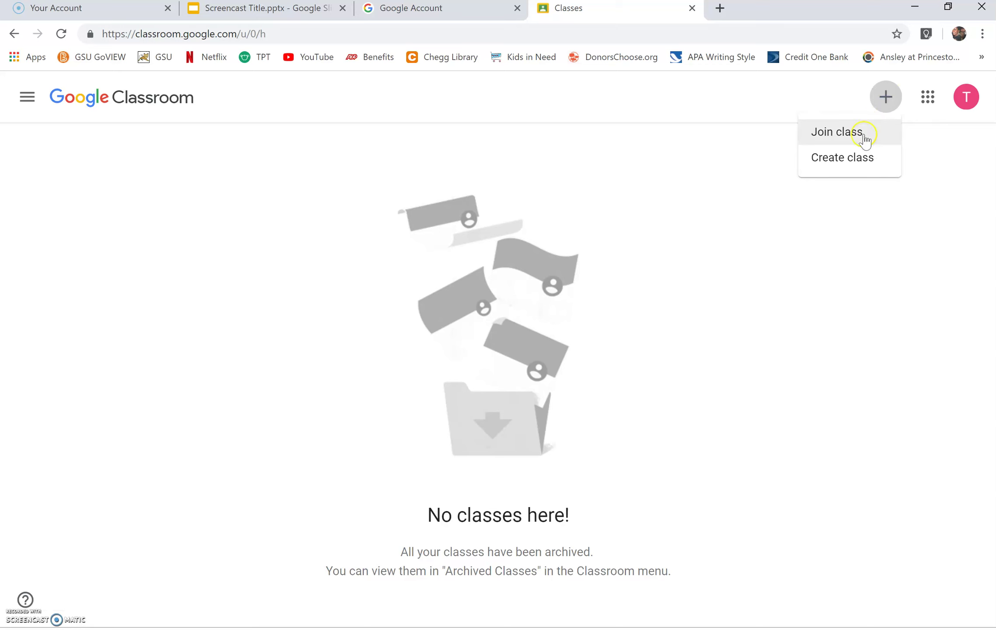
pyautogui.click(859, 163)
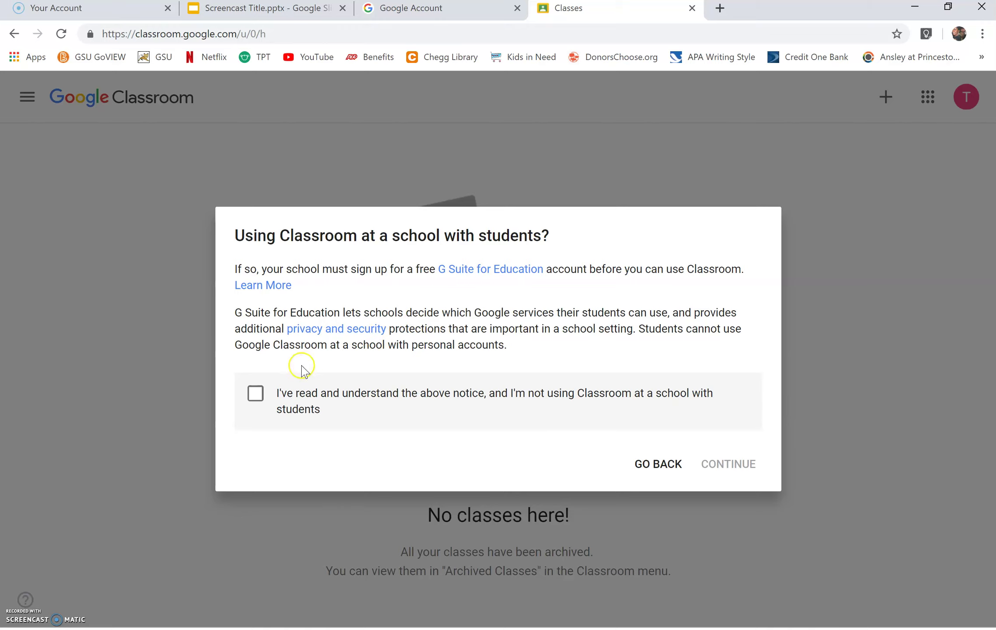
pyautogui.click(254, 396)
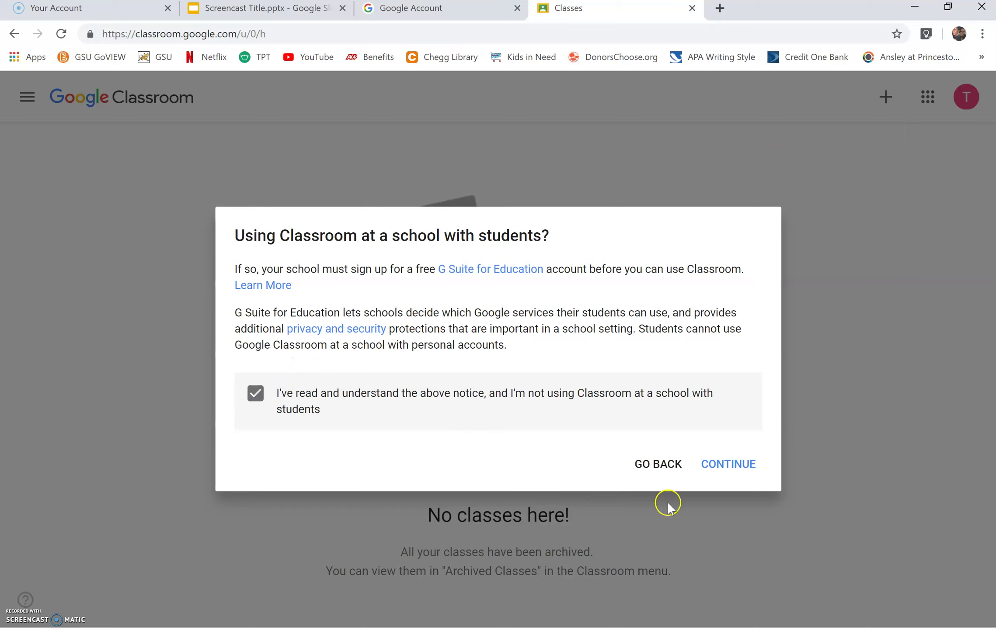
# Name the class '1st Grade Class' with subject 'science', leaving section and room blank
pyautogui.click(739, 468)
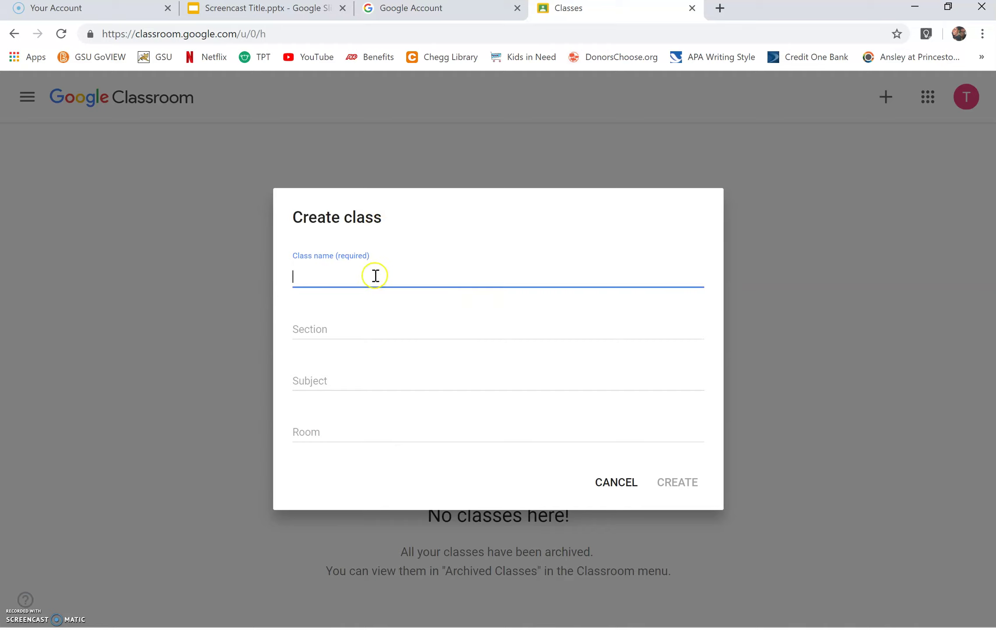
pyautogui.write('1st Grade Class')
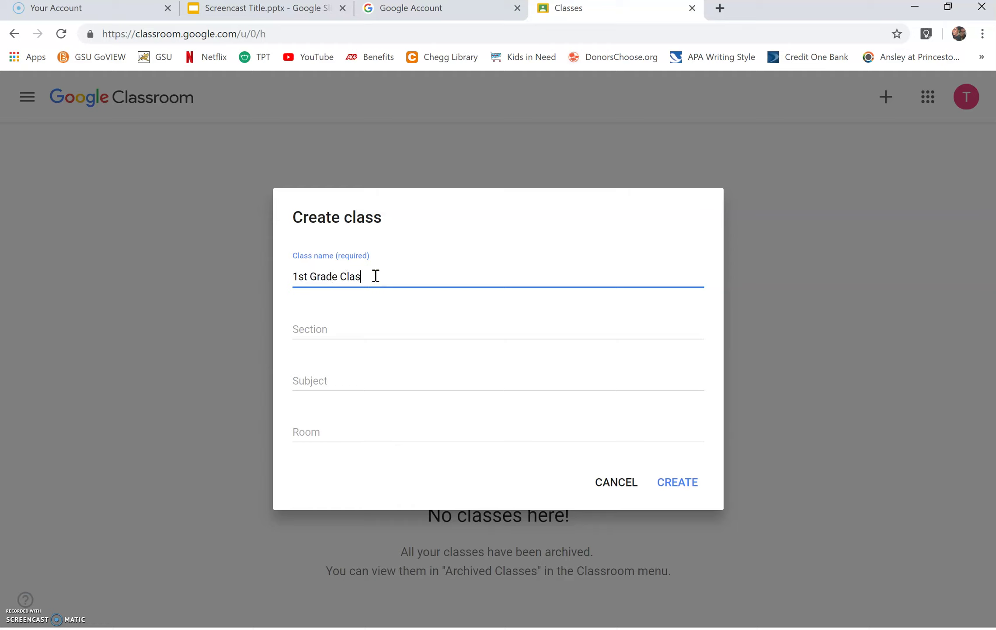
pyautogui.click(344, 336)
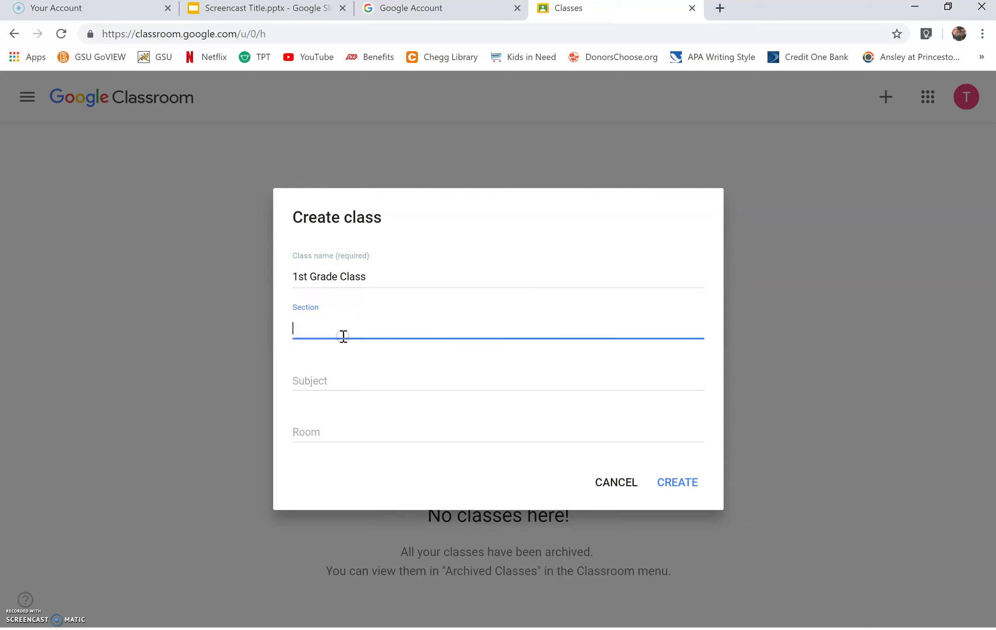
pyautogui.click(328, 380)
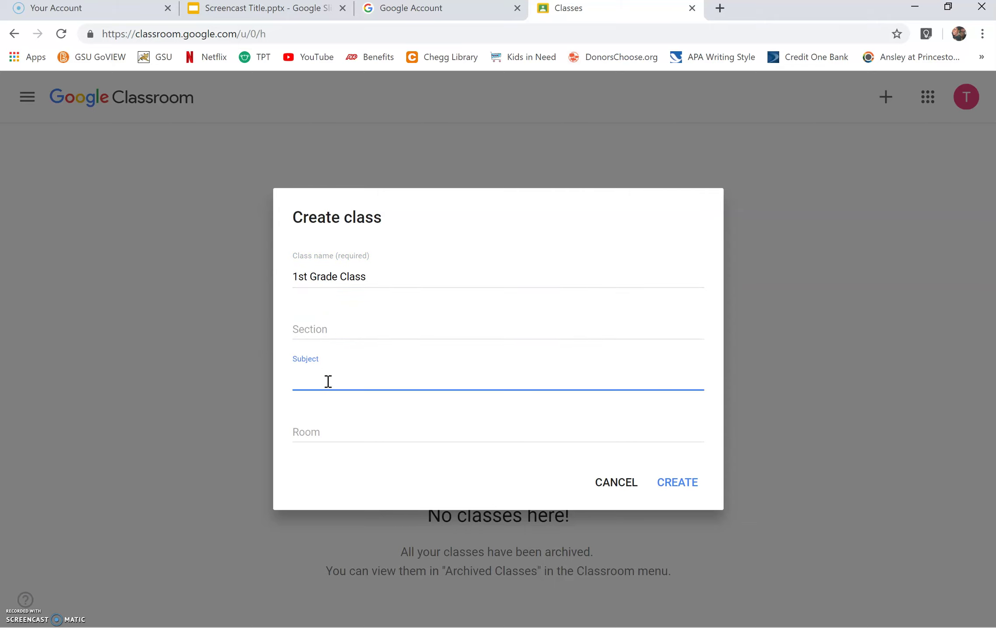
pyautogui.write('sc')
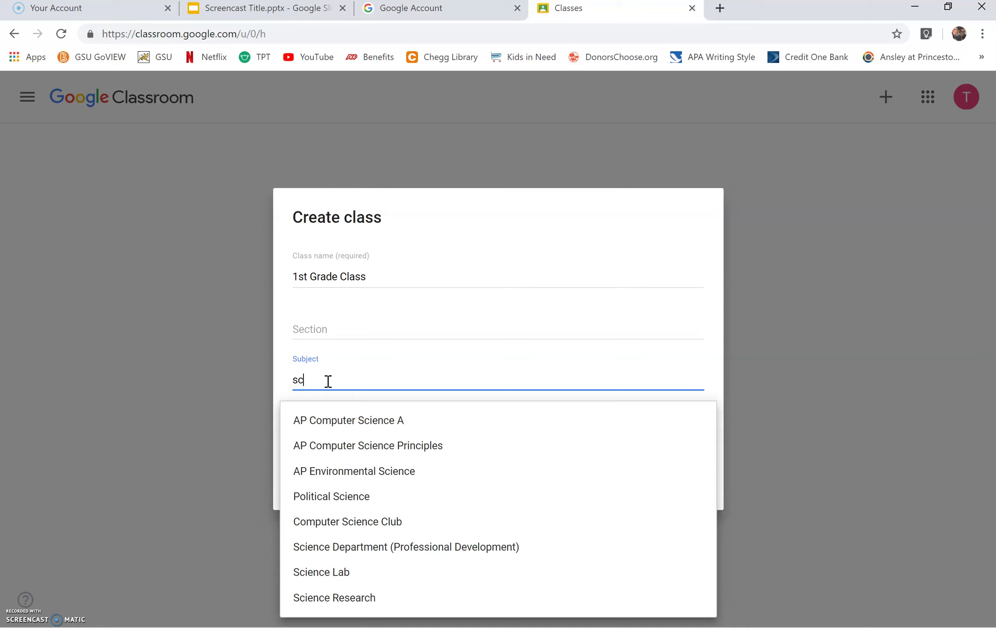
pyautogui.write('ie')
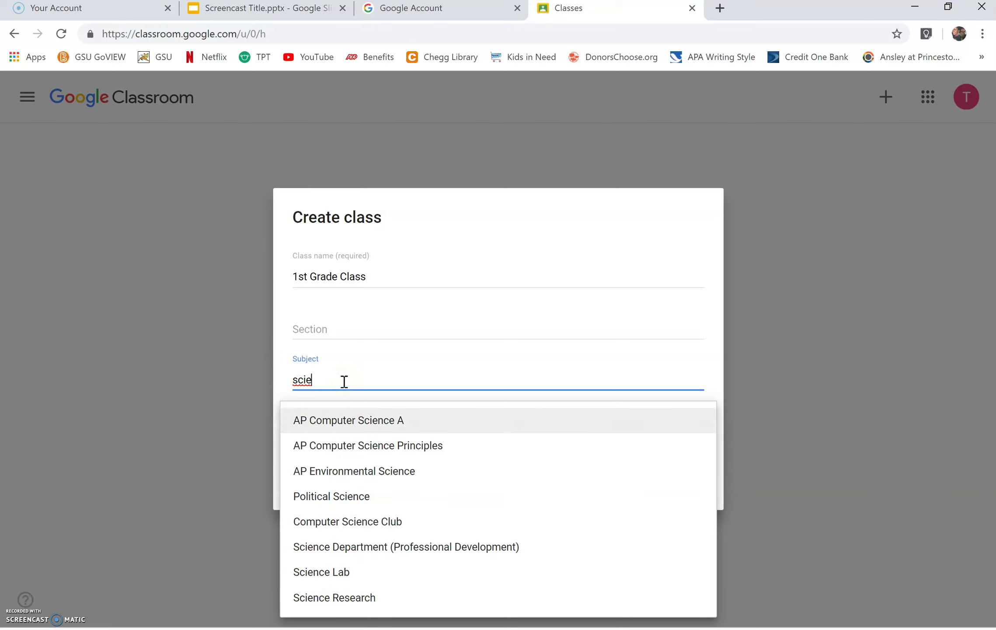
pyautogui.write('nce')
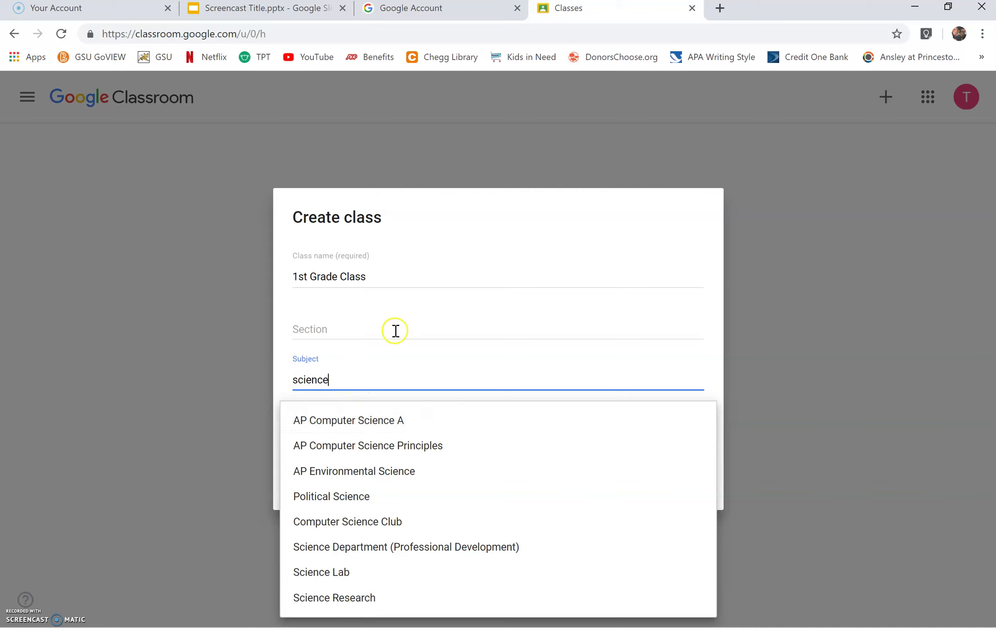
pyautogui.click(395, 330)
pyautogui.click(330, 432)
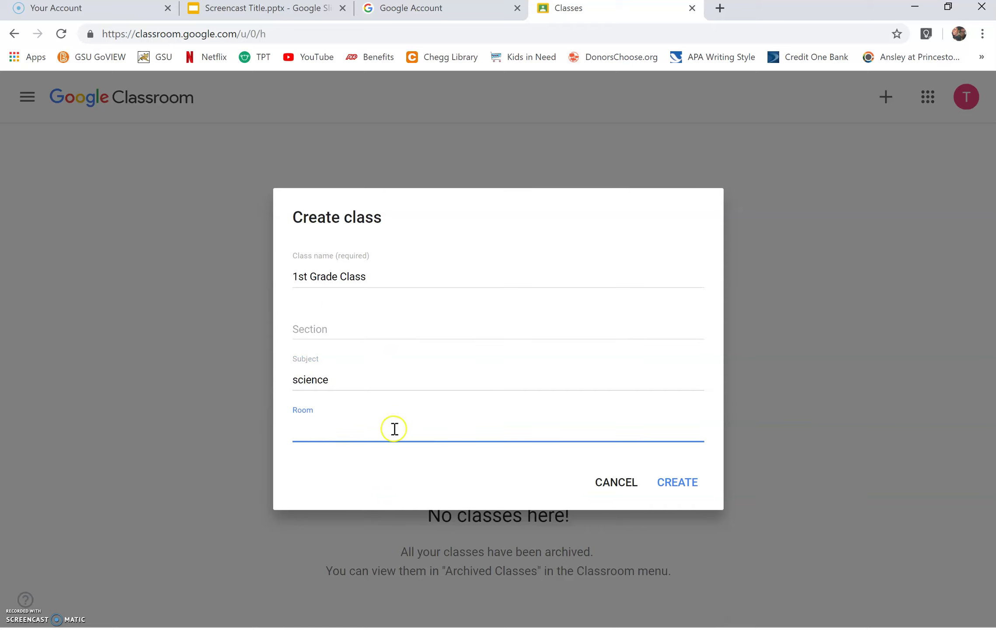
# Create the 1st Grade Class, dismiss the Classwork improvements notice, and go to Classwork
pyautogui.click(691, 483)
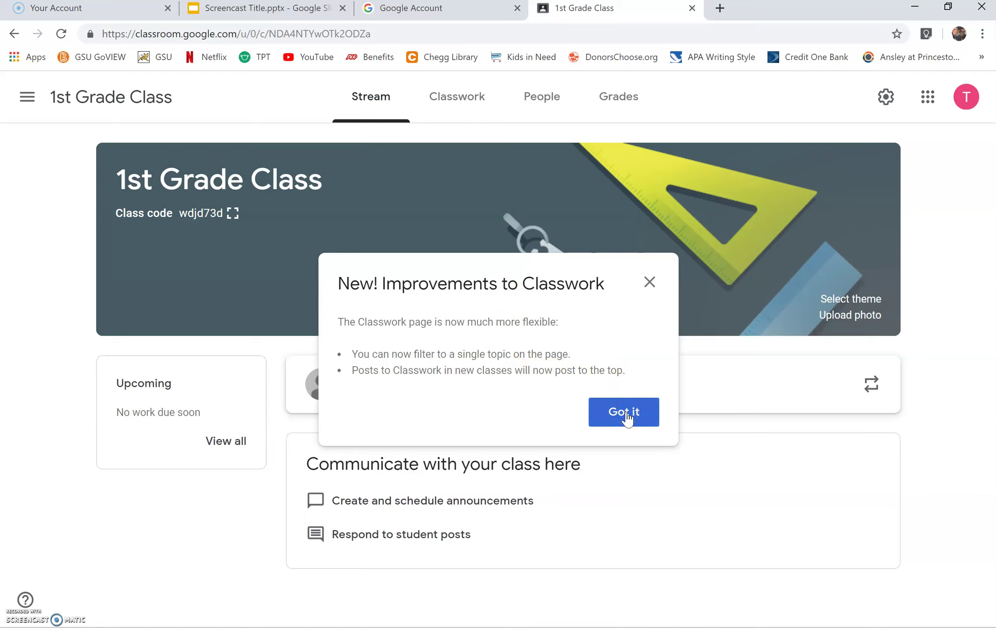
pyautogui.click(627, 415)
pyautogui.click(459, 99)
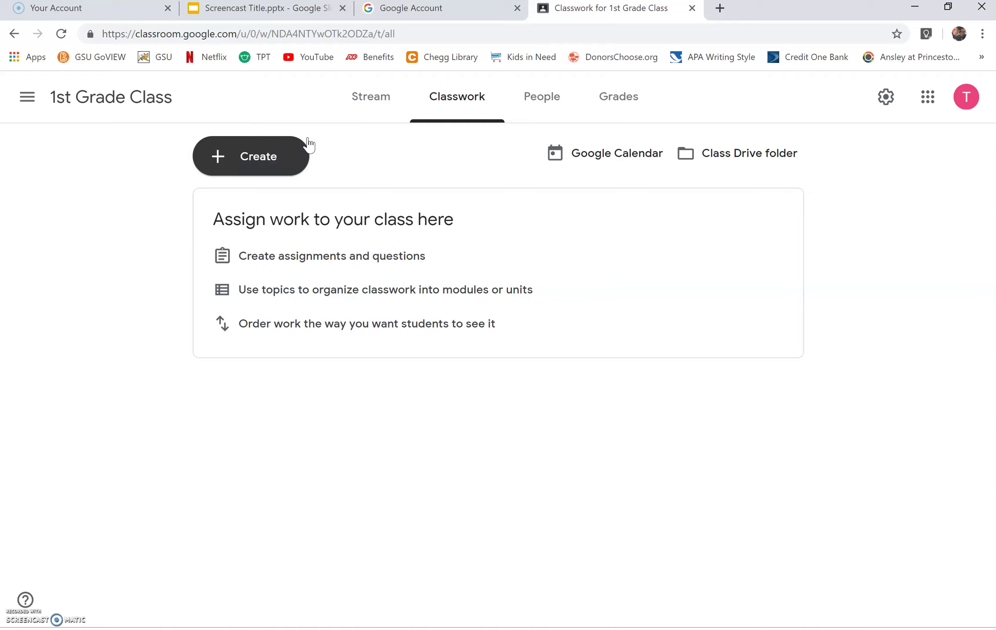
# Create a new assignment titled 'Basic Needs of Animals'
pyautogui.click(289, 156)
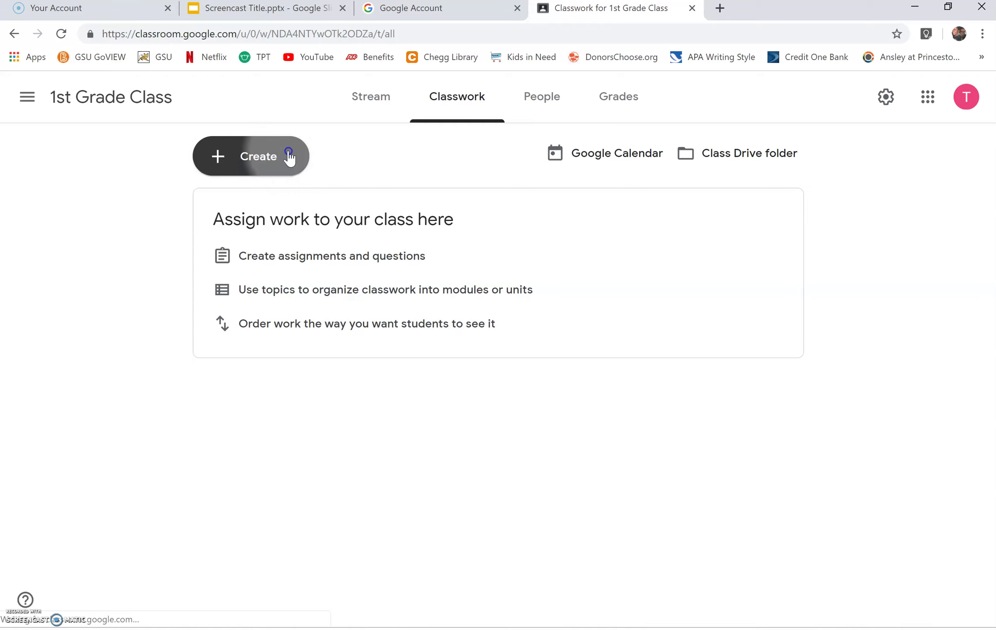
pyautogui.click(262, 202)
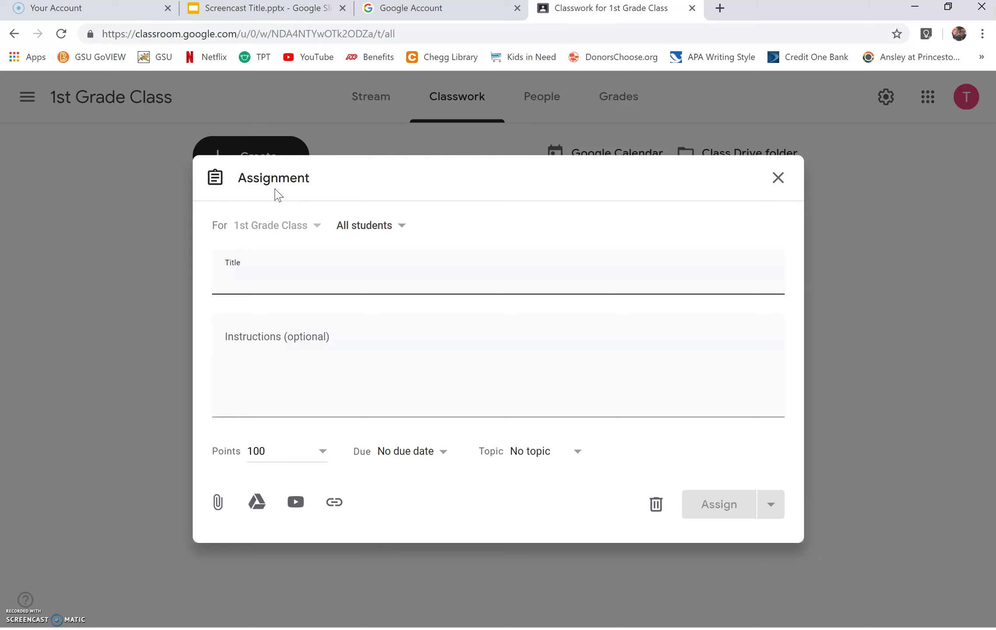
pyautogui.click(245, 275)
pyautogui.write('Basic Needs')
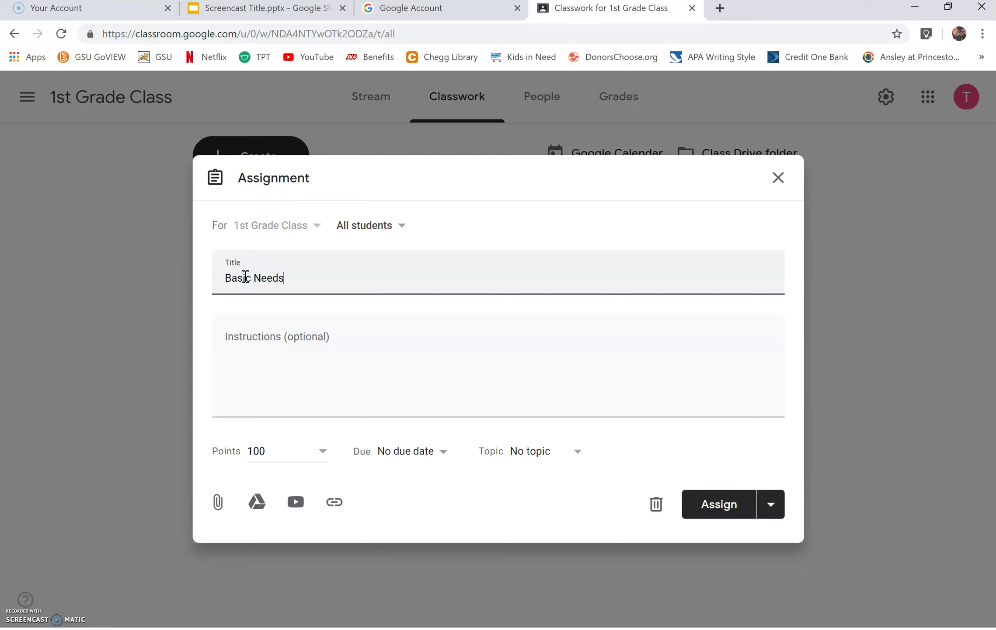
pyautogui.write(' of Animals')
# Search the YouTube picker for 'basic needs of animals', then switch to adding by URL
pyautogui.click(295, 503)
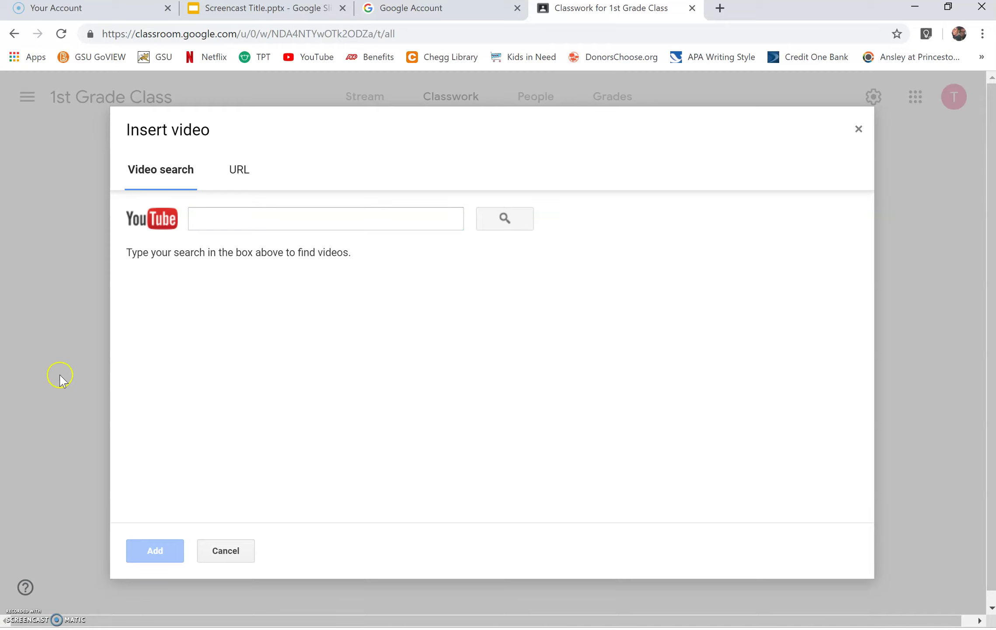
pyautogui.click(162, 175)
pyautogui.click(193, 226)
pyautogui.write('basic')
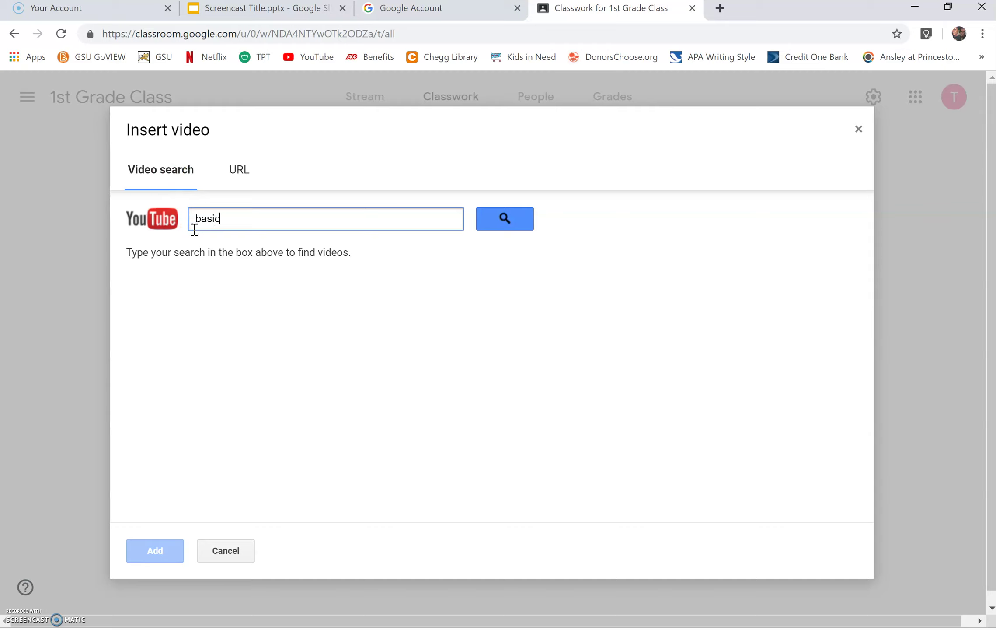
pyautogui.write(' needs of animals')
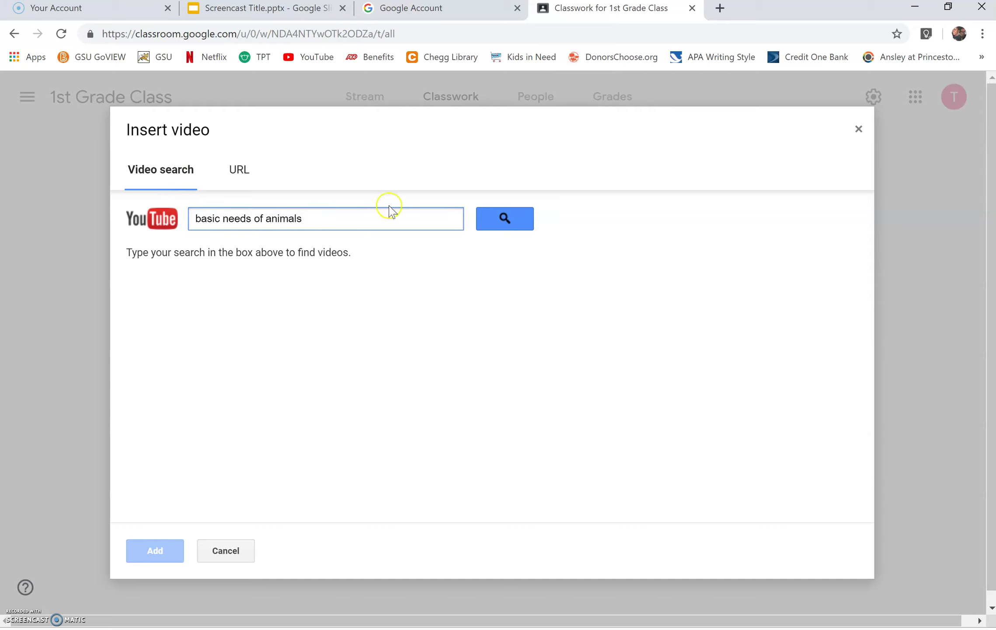
pyautogui.click(512, 221)
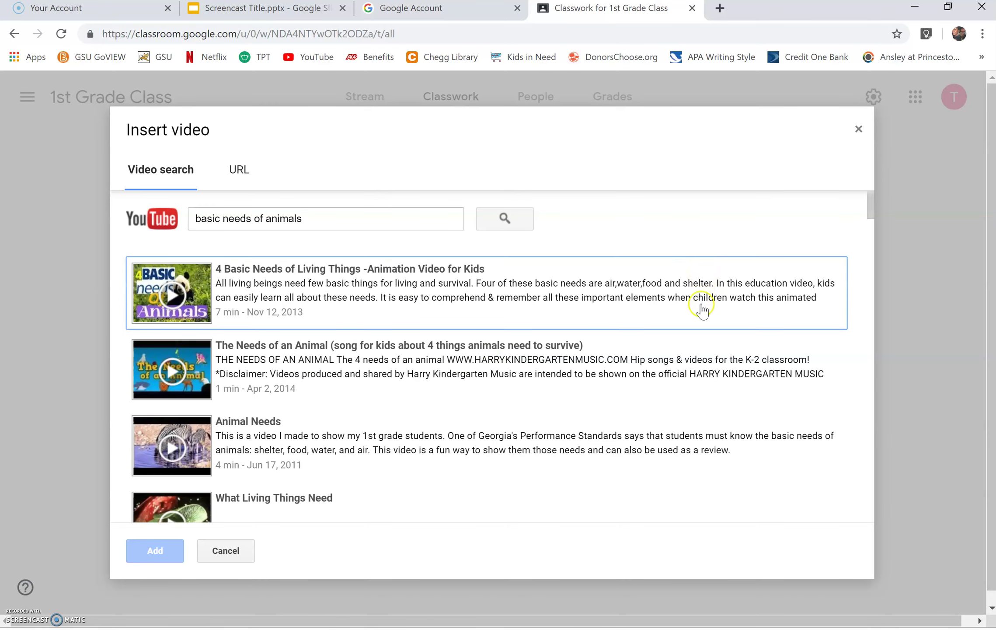
pyautogui.moveTo(869, 204); pyautogui.dragTo(847, 207)
pyautogui.click(449, 295)
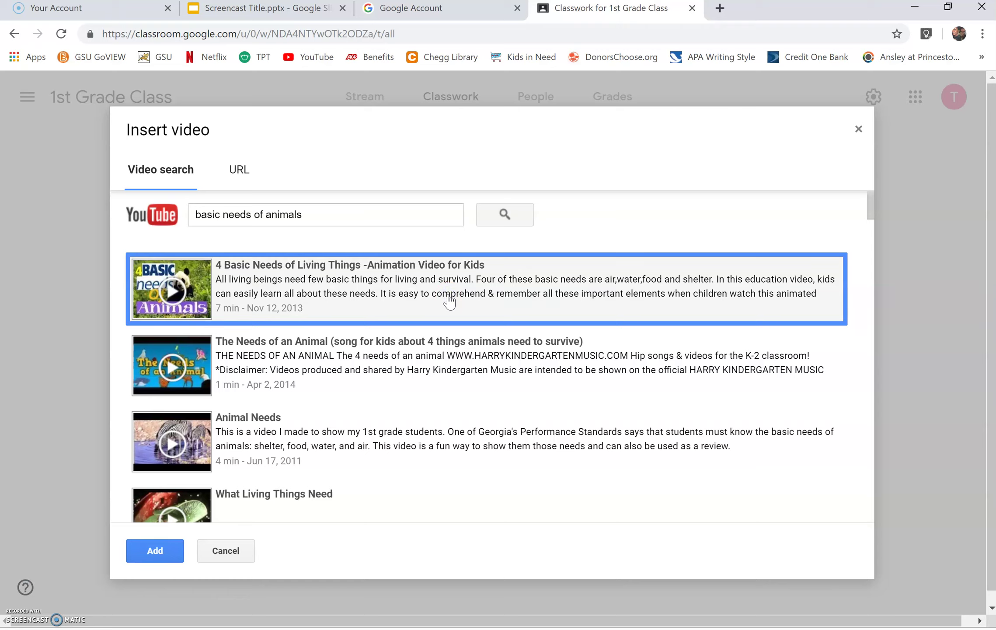
pyautogui.click(240, 170)
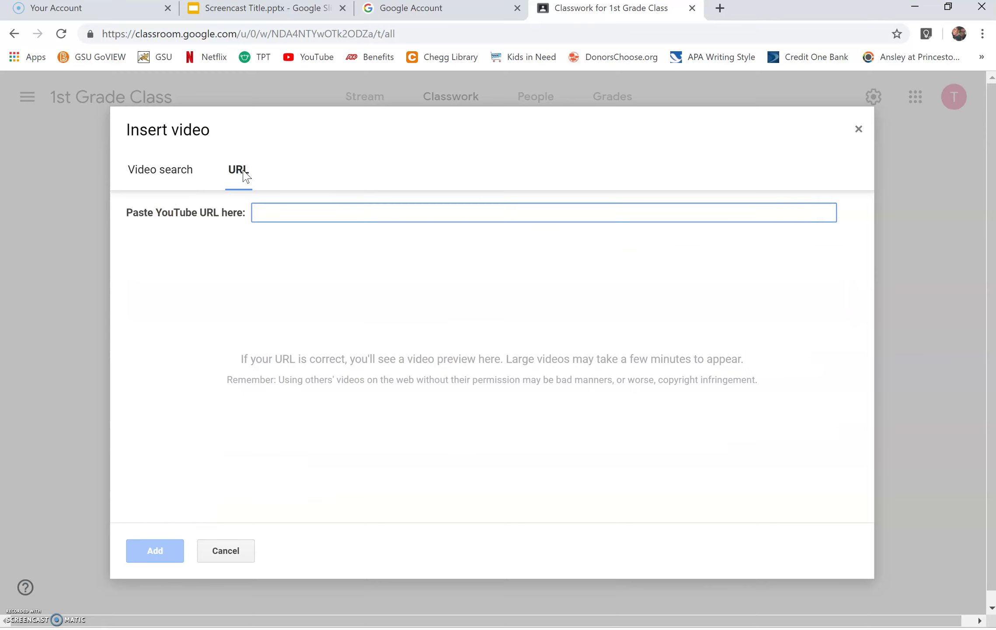
pyautogui.click(720, 8)
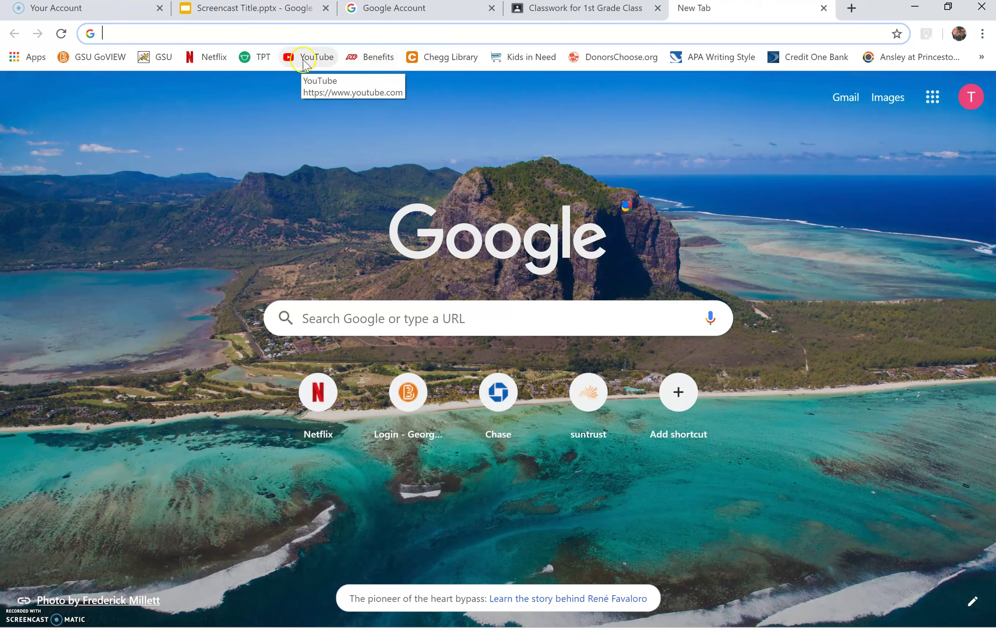
# On YouTube, search 'basic needs of animals' and open the 4 Basic Needs of Living Things video
pyautogui.click(306, 60)
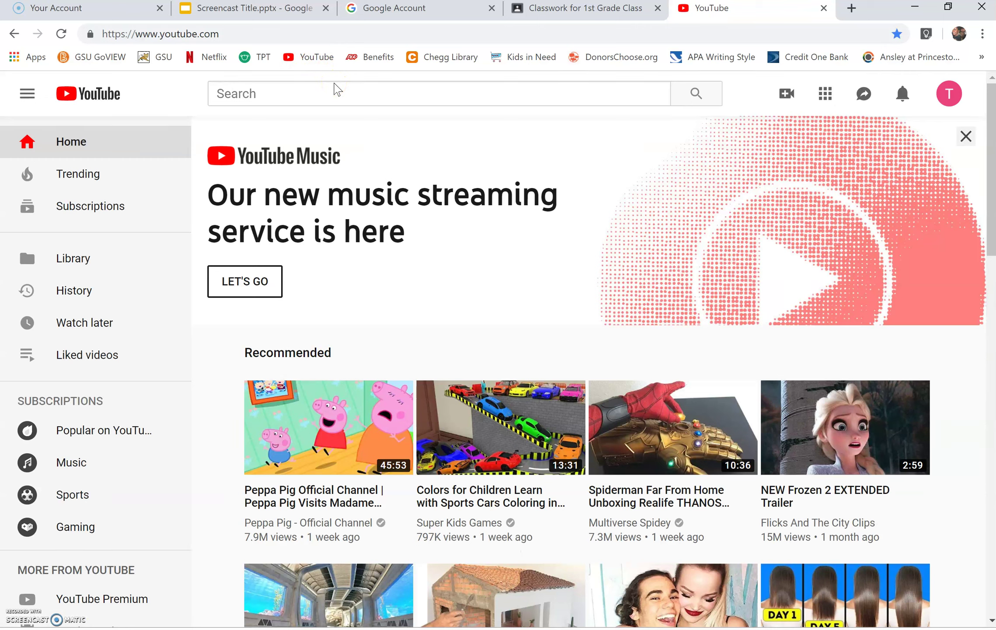
pyautogui.click(332, 95)
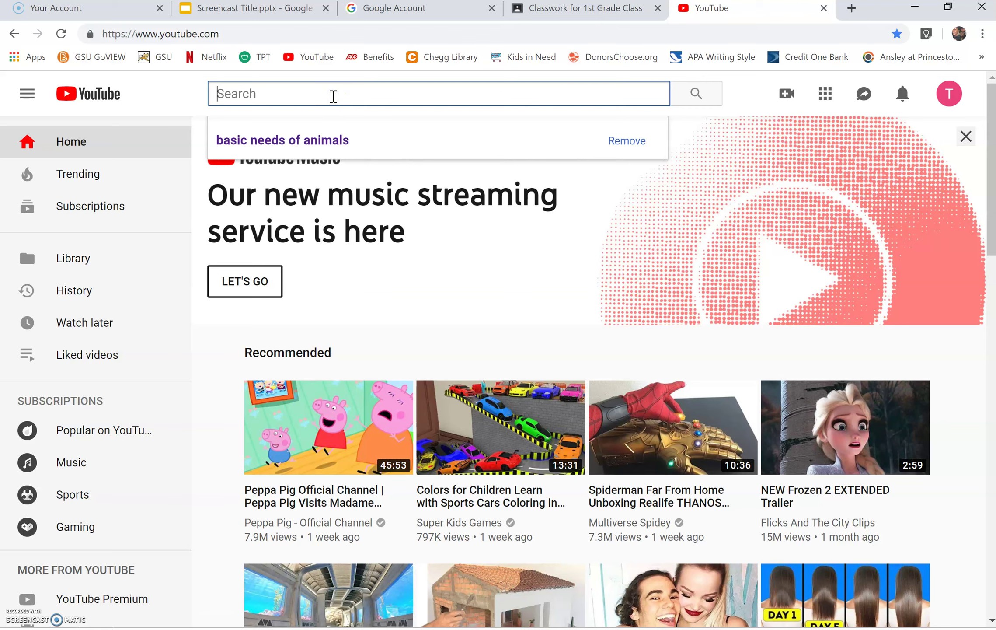
pyautogui.write('basic')
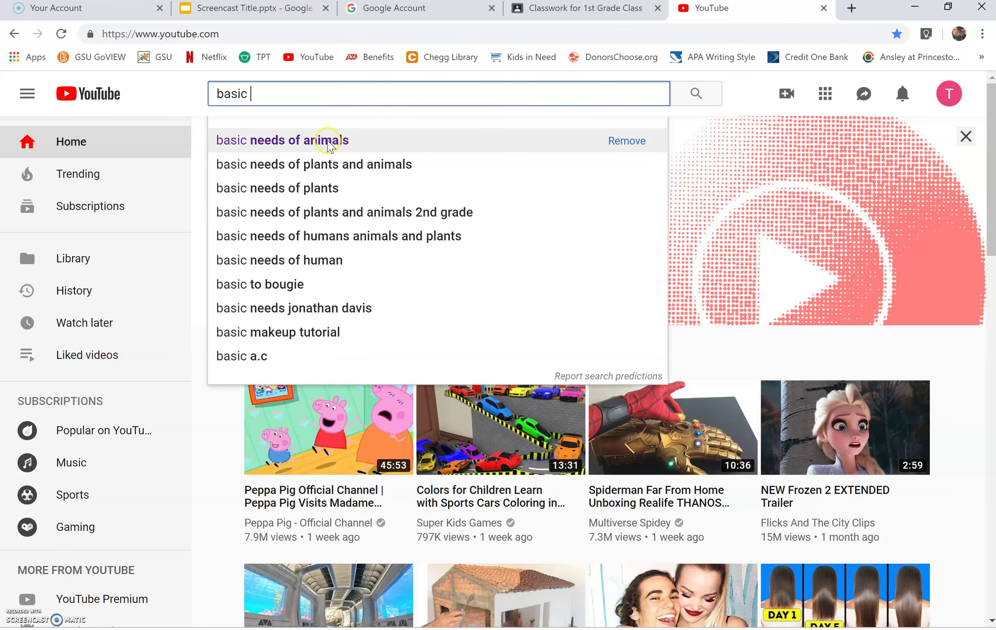
pyautogui.click(326, 139)
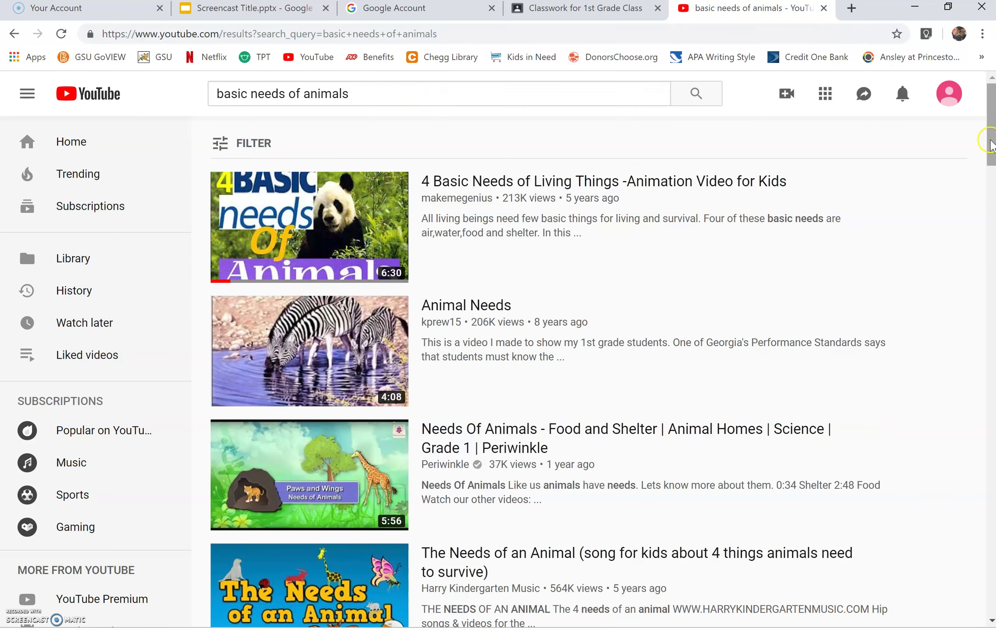
pyautogui.scroll(-5, 978, 140)
pyautogui.scroll(5, 977, 132)
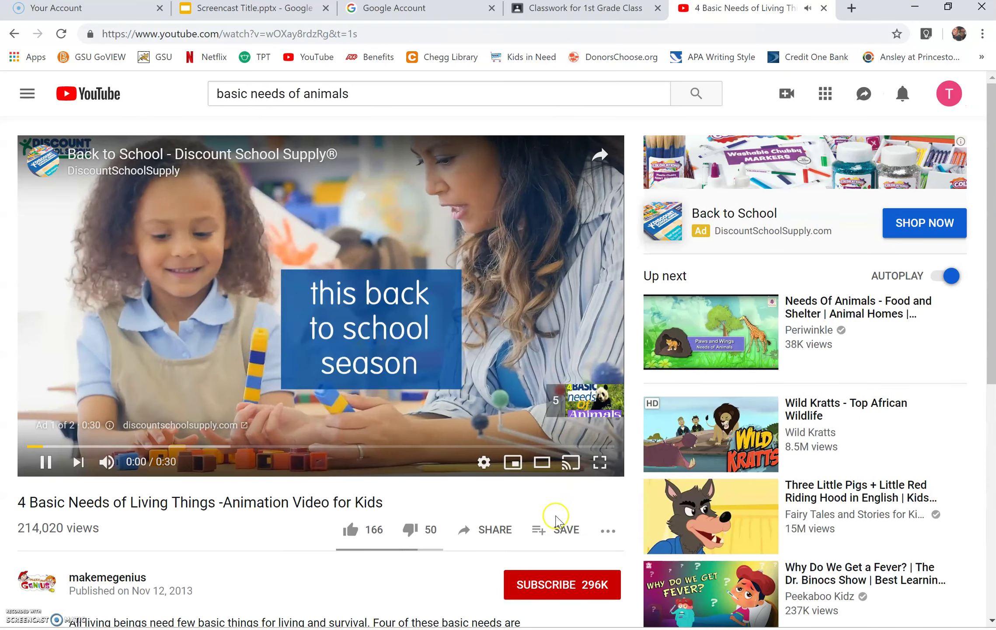
# Pause the ad and copy the video's share link
pyautogui.click(489, 348)
pyautogui.click(492, 532)
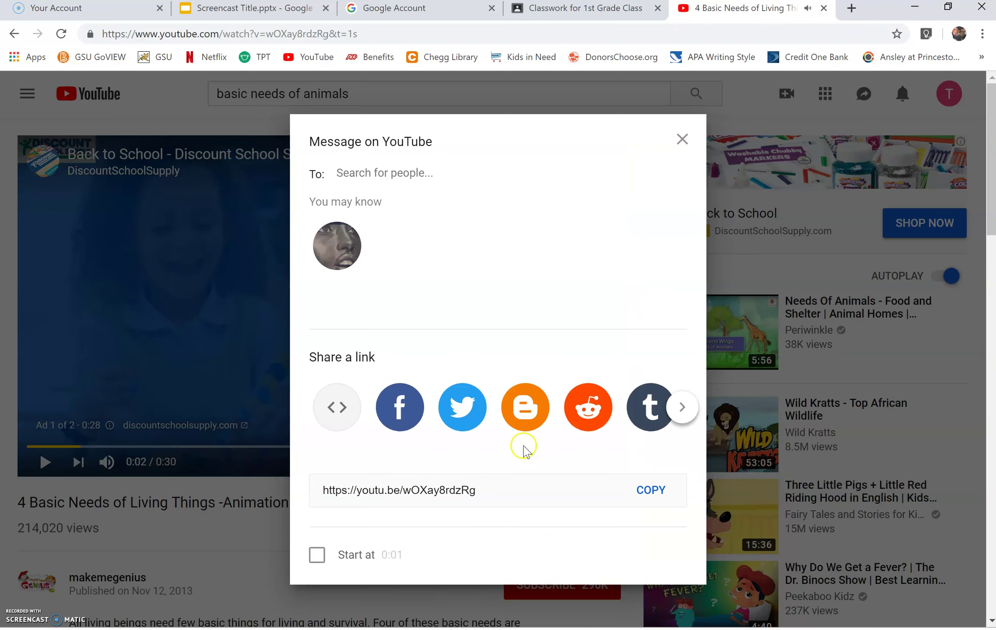
pyautogui.click(652, 492)
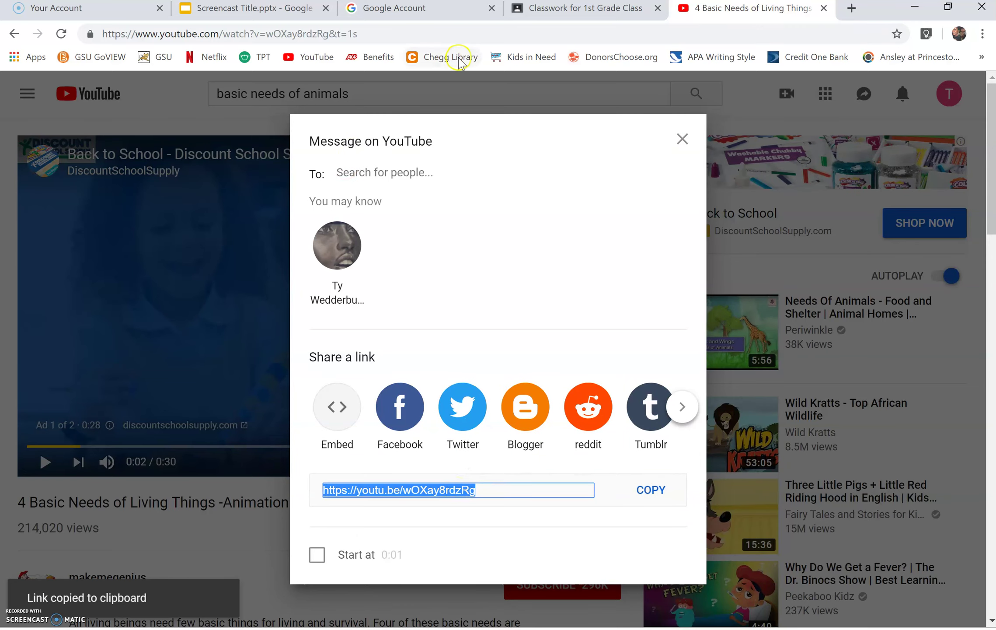
pyautogui.click(285, 196)
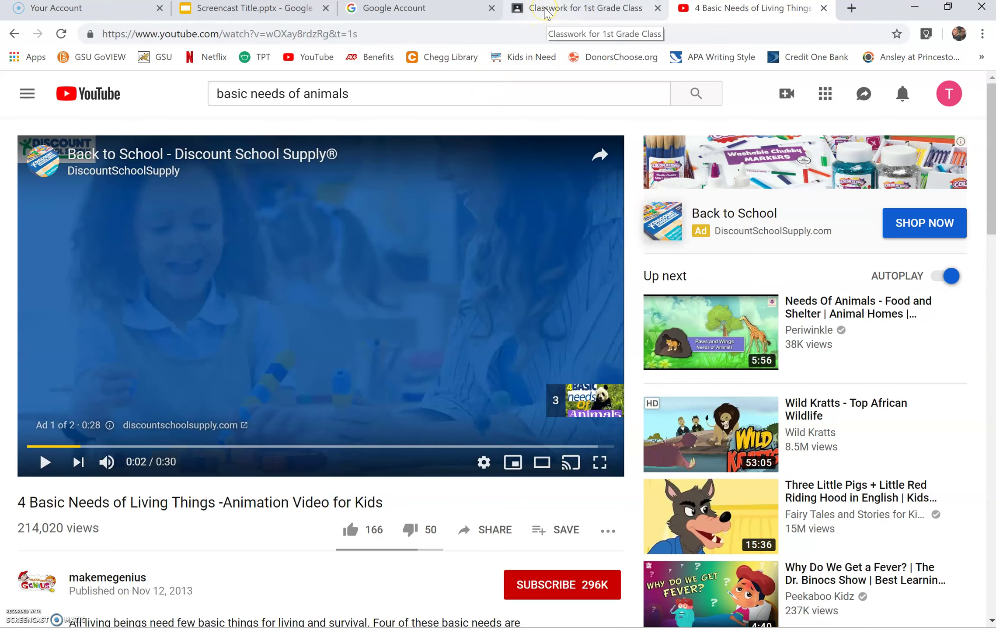
# Paste the copied link into the Insert video URL field, preview it, and add the video
pyautogui.click(549, 13)
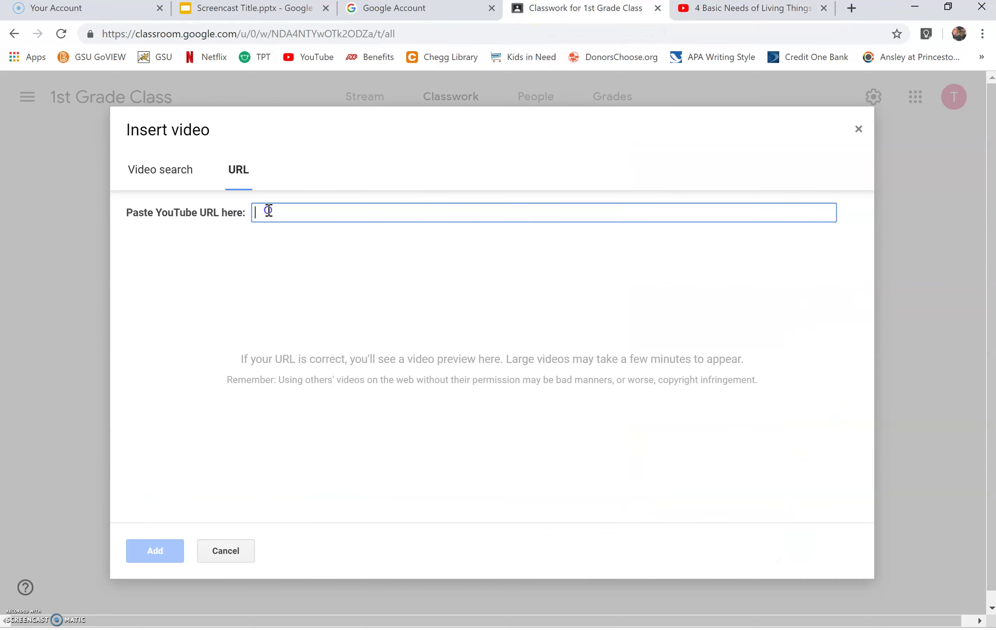
pyautogui.hotkey('ctrl', 'v')
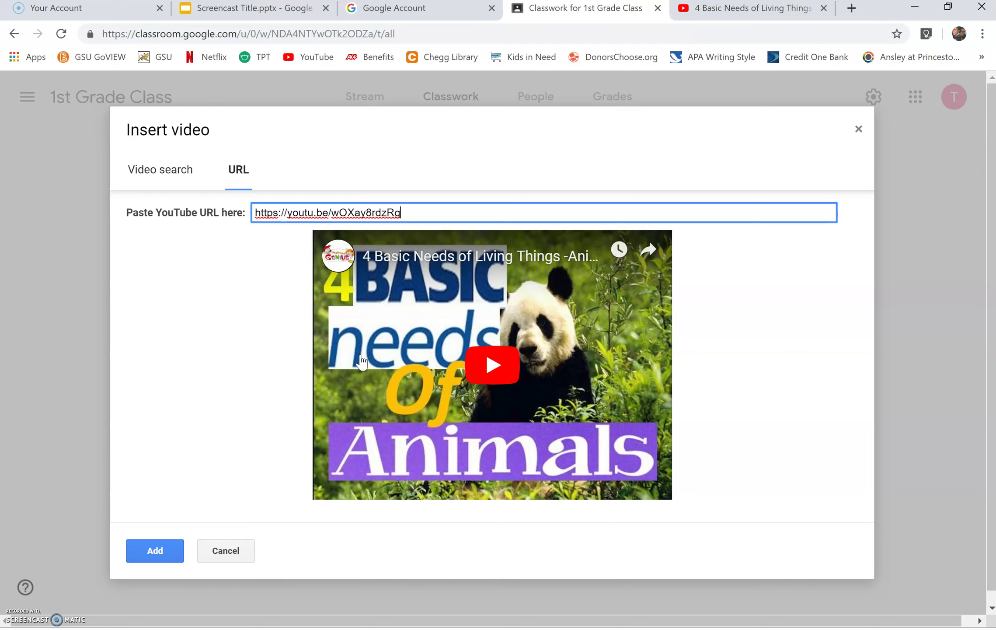
pyautogui.click(491, 362)
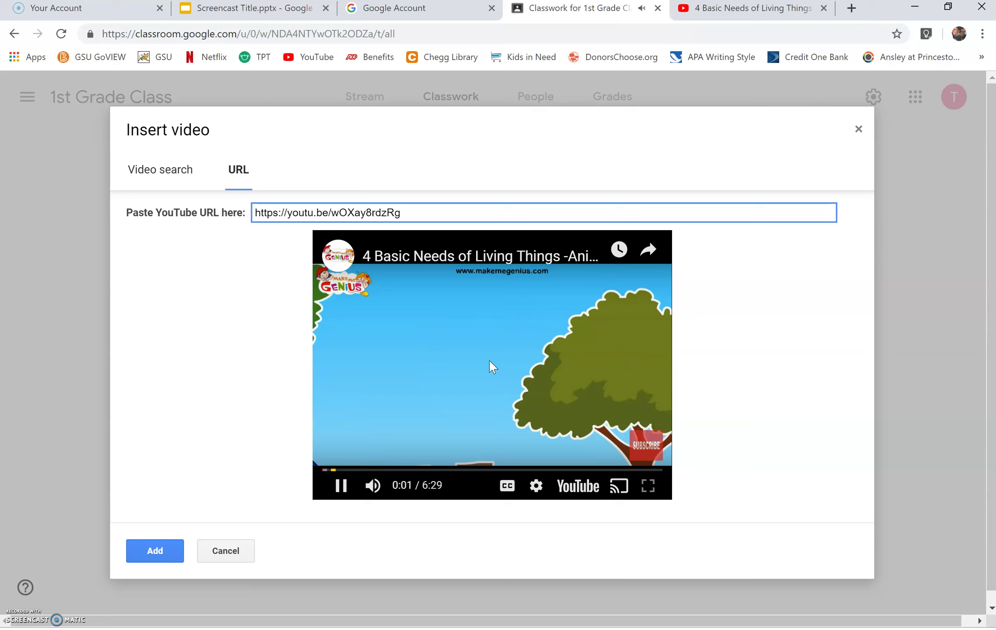
pyautogui.click(489, 359)
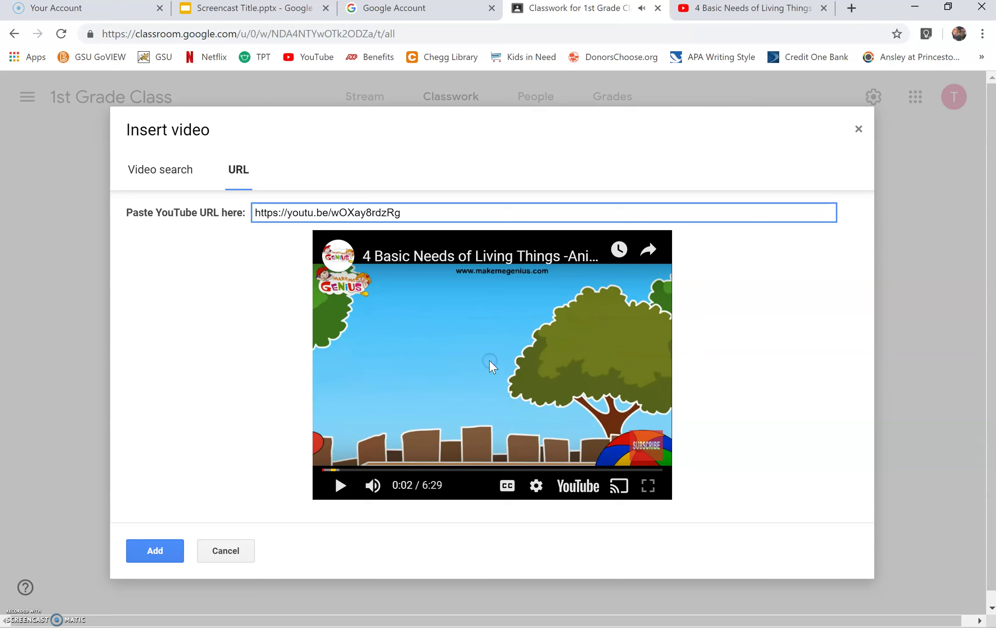
pyautogui.click(208, 423)
pyautogui.click(143, 550)
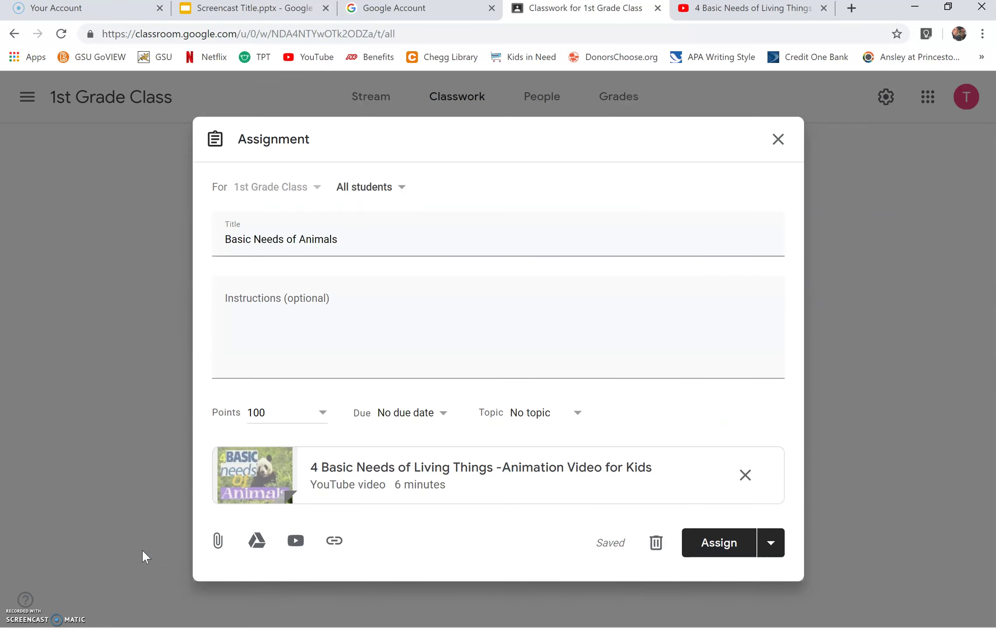
# Assign Basic Needs of Animals to the class and dismiss the Add a topic tip
pyautogui.click(705, 550)
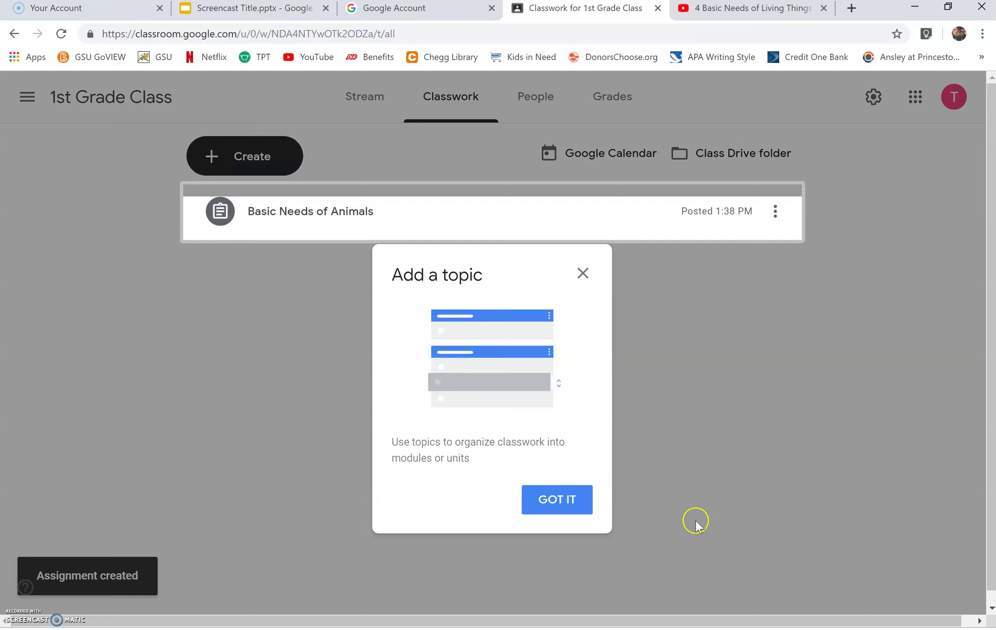
pyautogui.click(559, 500)
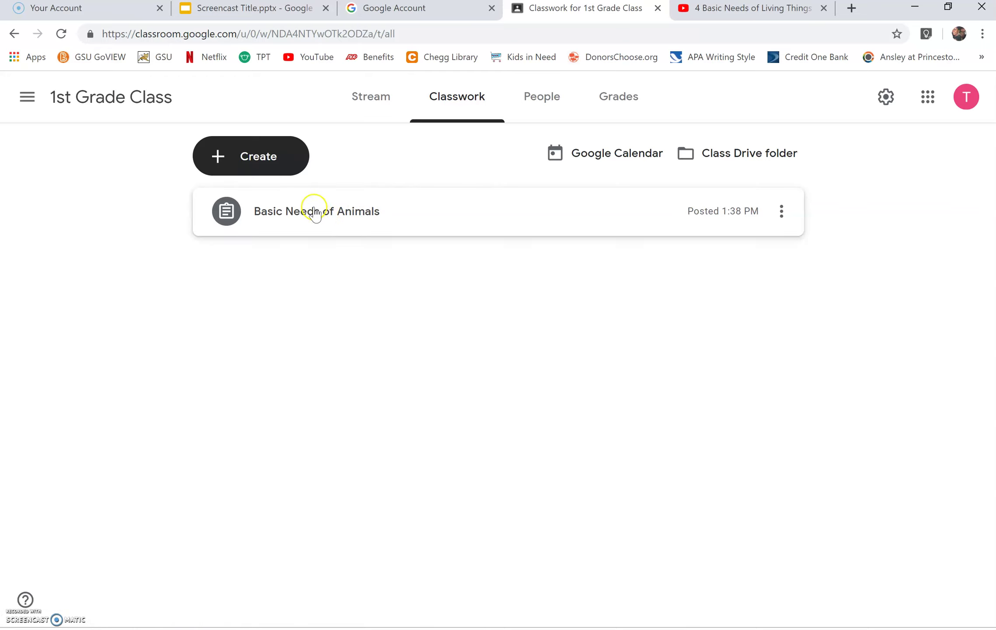
# Play the posted assignment's attached video to confirm it works, then view the class Stream
pyautogui.click(314, 212)
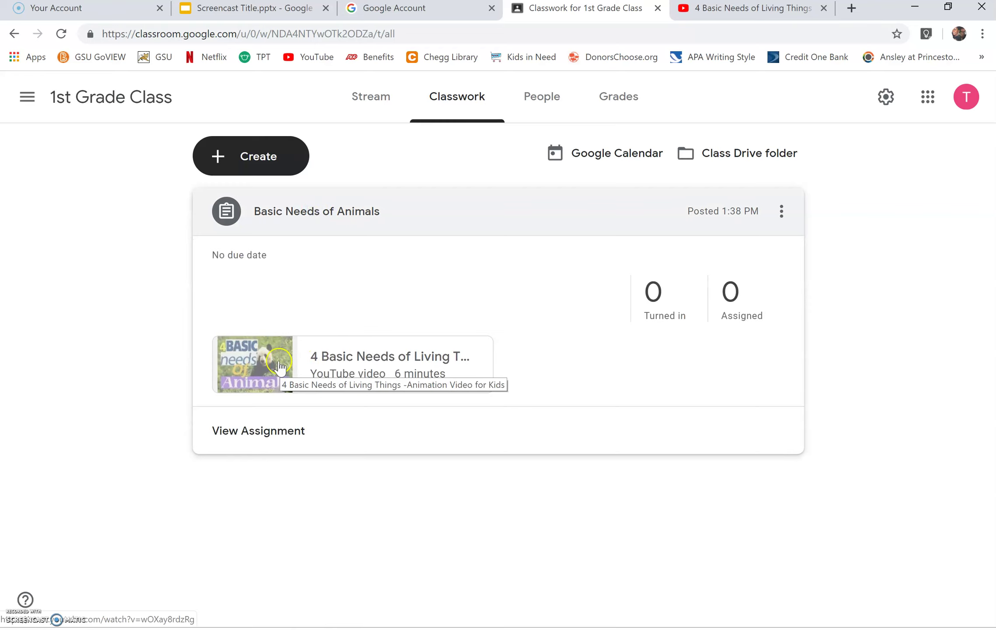
pyautogui.click(280, 369)
pyautogui.click(500, 348)
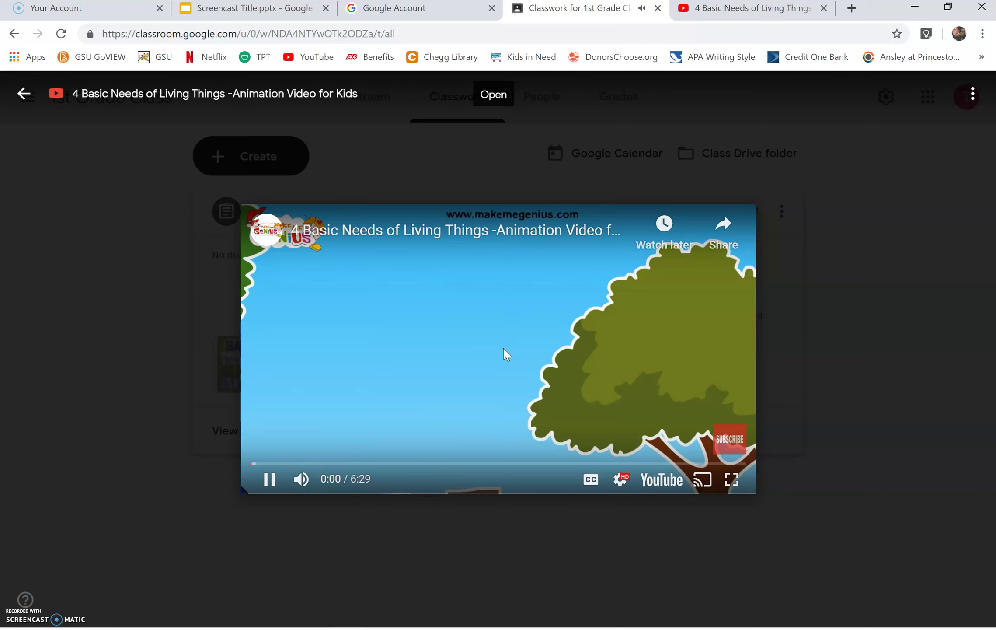
pyautogui.click(268, 481)
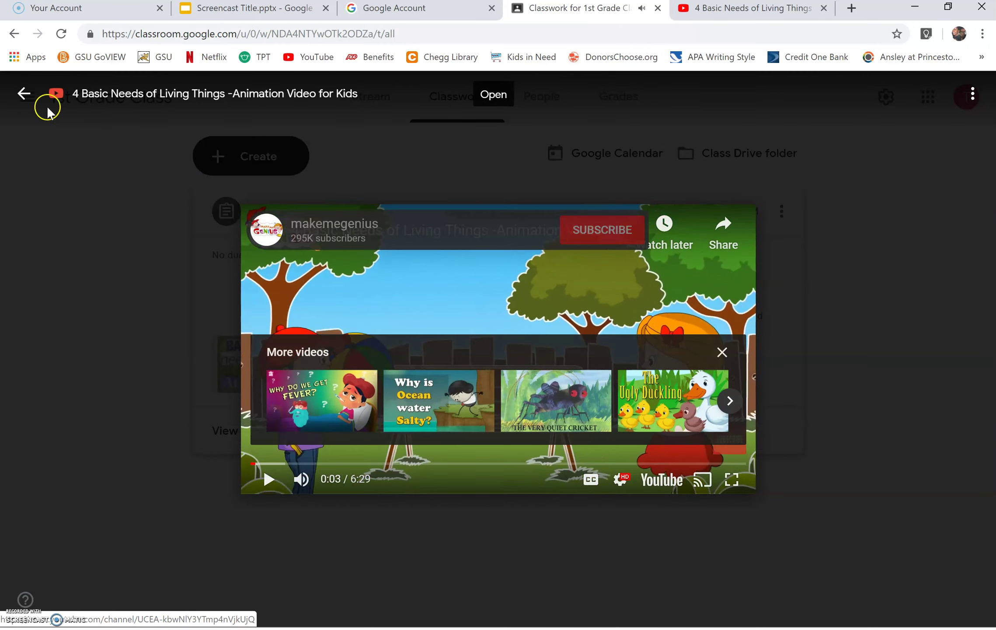
pyautogui.click(24, 94)
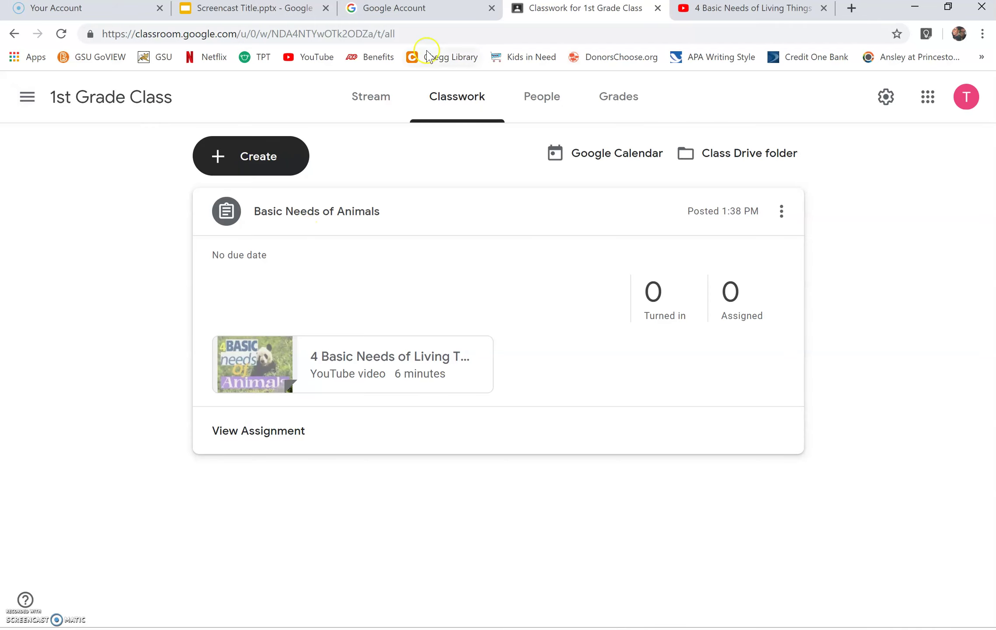
pyautogui.click(373, 99)
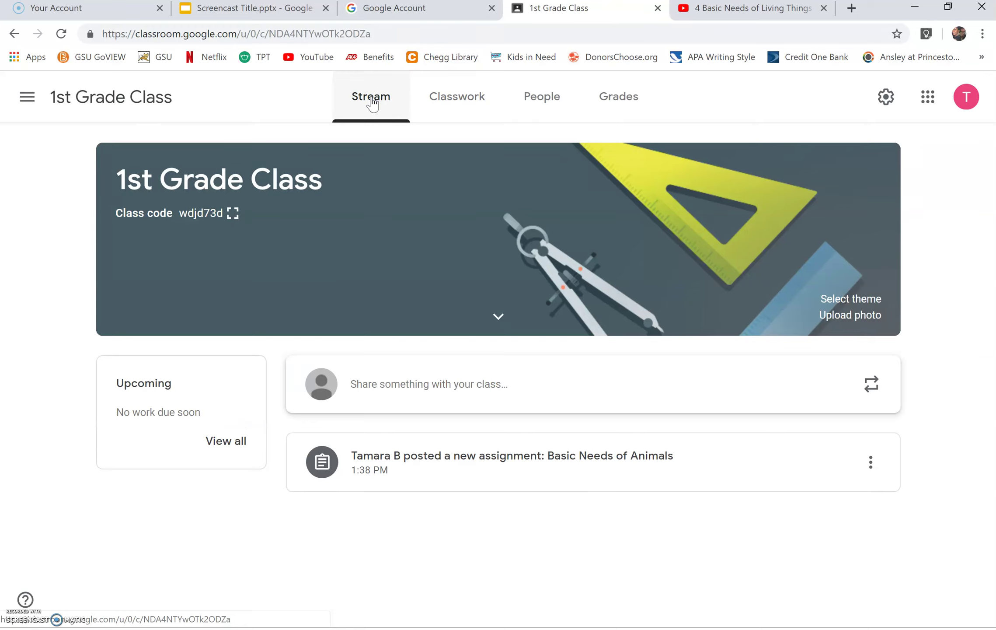
# Open the Basic Needs of Animals assignment's instructions, then play and pause its attached YouTube video
pyautogui.click(353, 460)
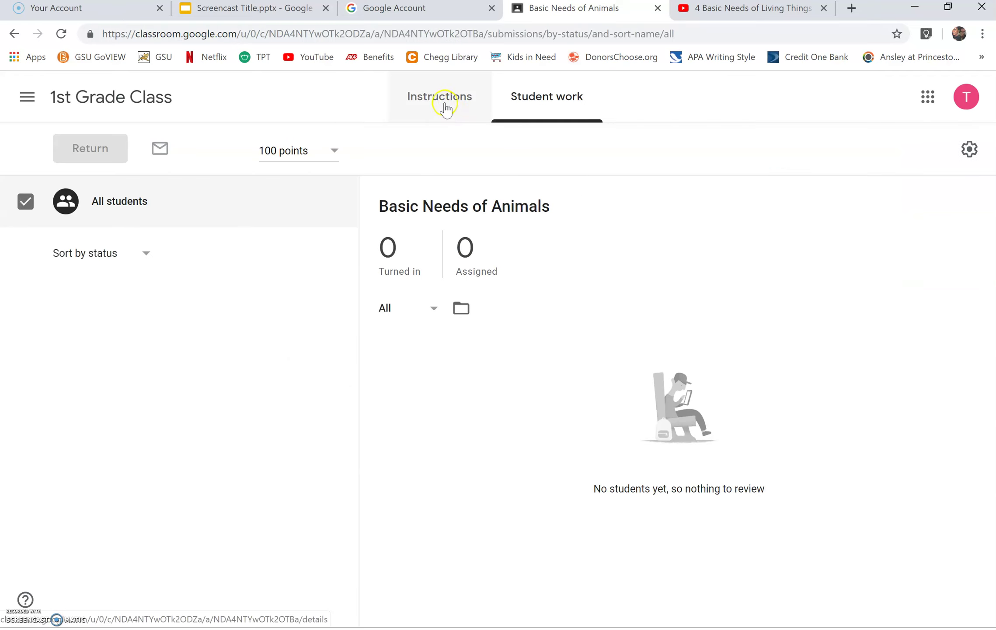
pyautogui.click(441, 100)
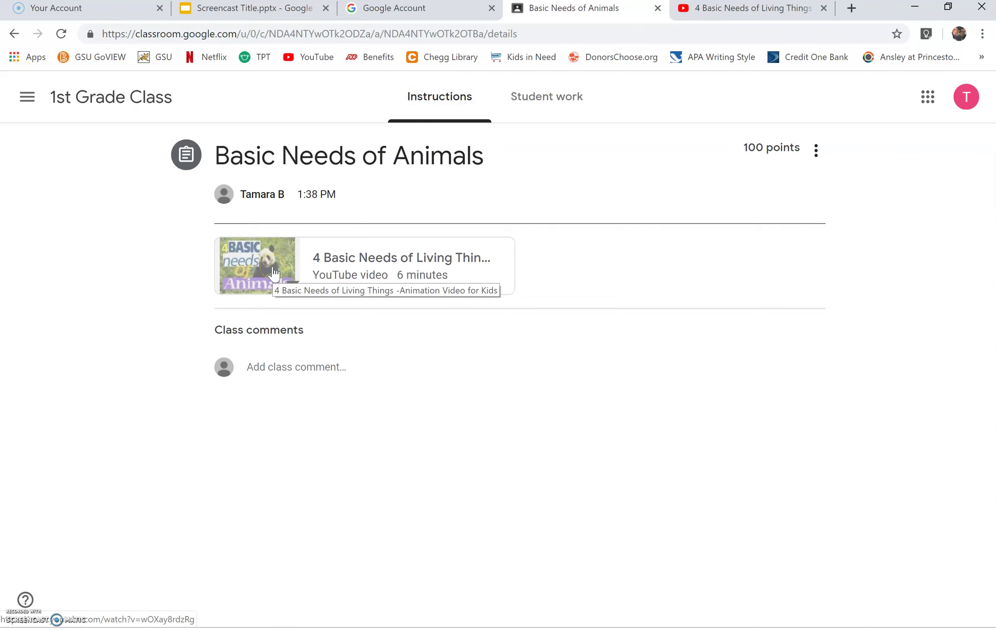
pyautogui.click(274, 274)
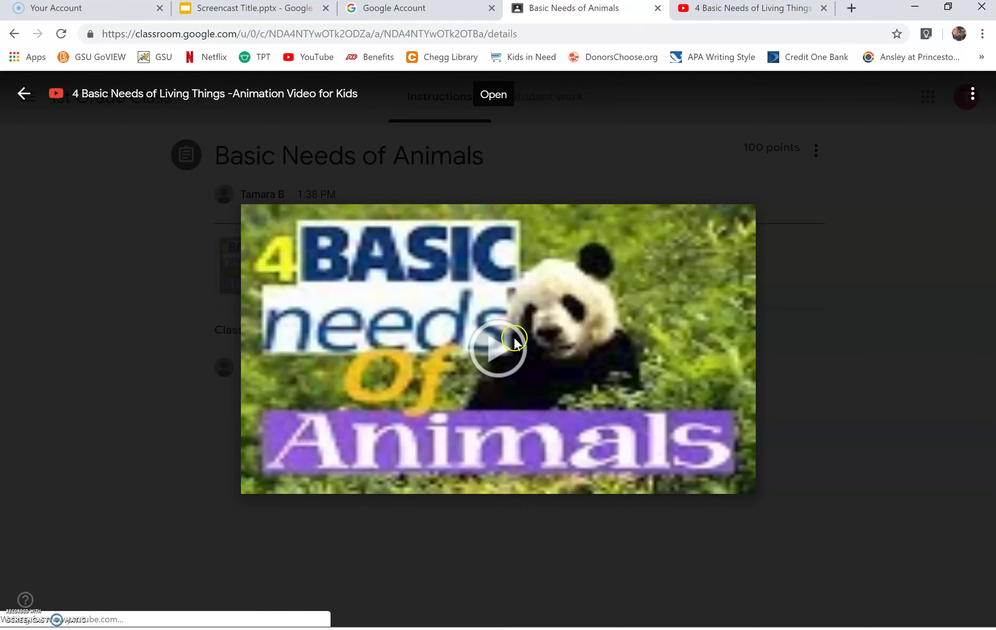
pyautogui.click(503, 348)
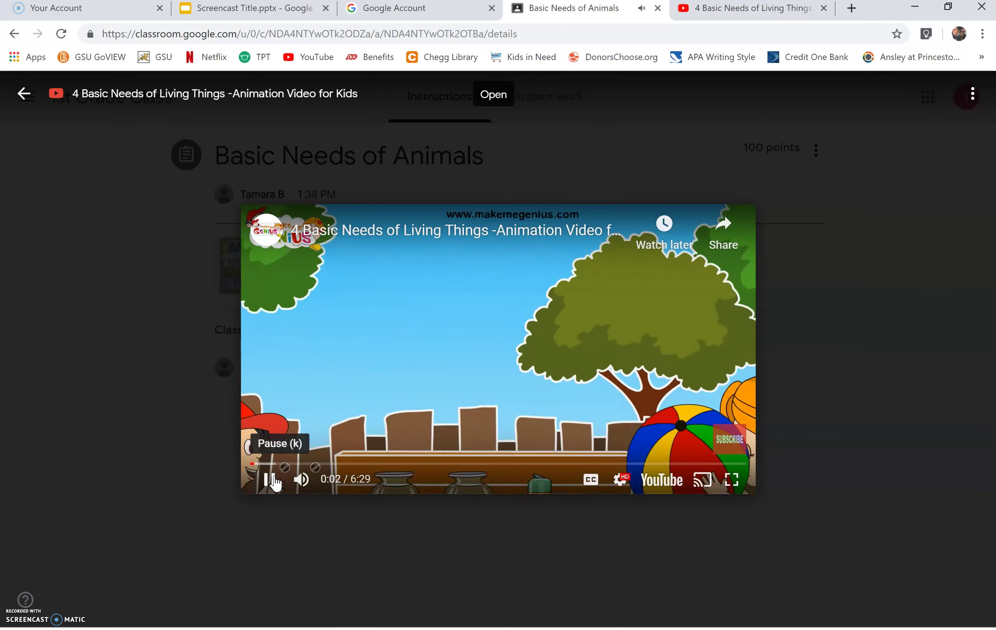
pyautogui.click(270, 479)
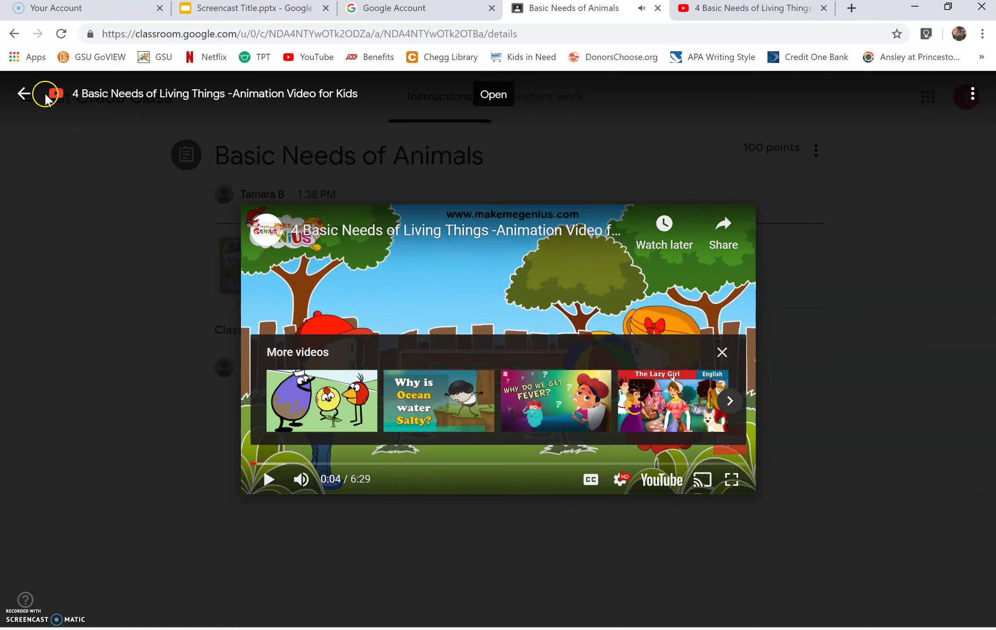
pyautogui.click(23, 93)
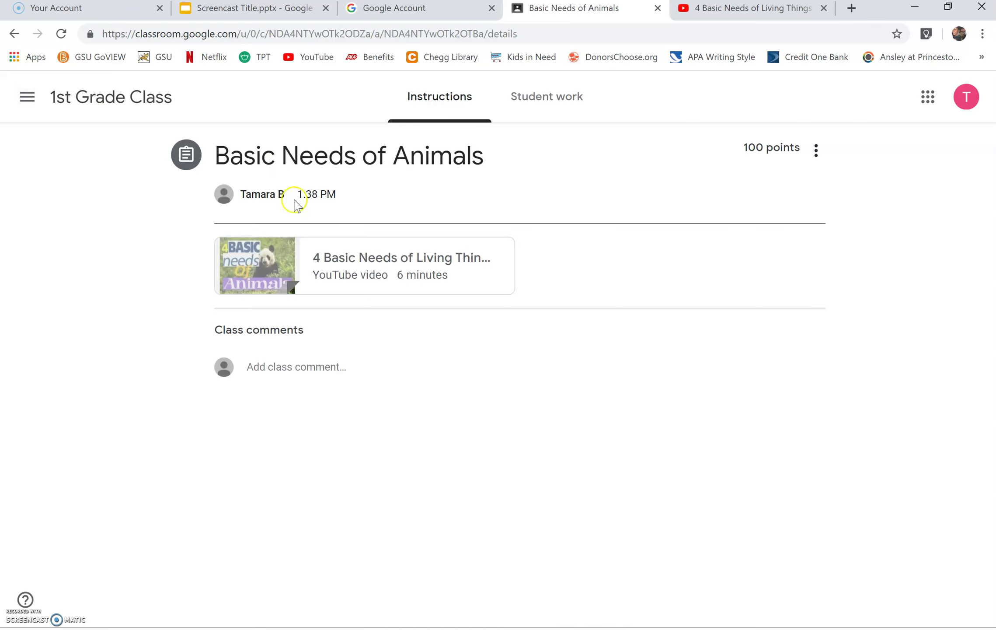